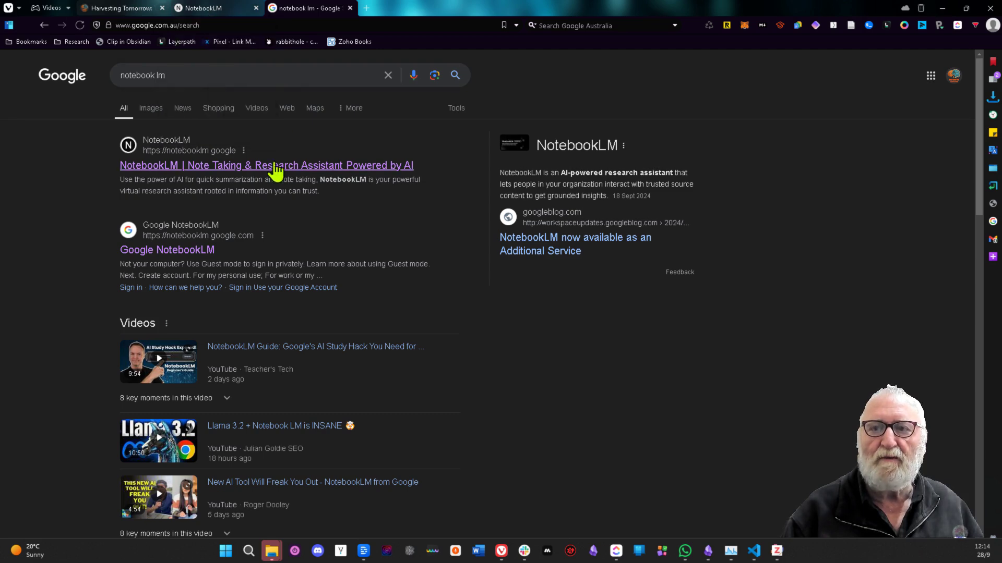
Step: Create a new untitled notebook from the NotebookLM notebooks page
click(208, 11)
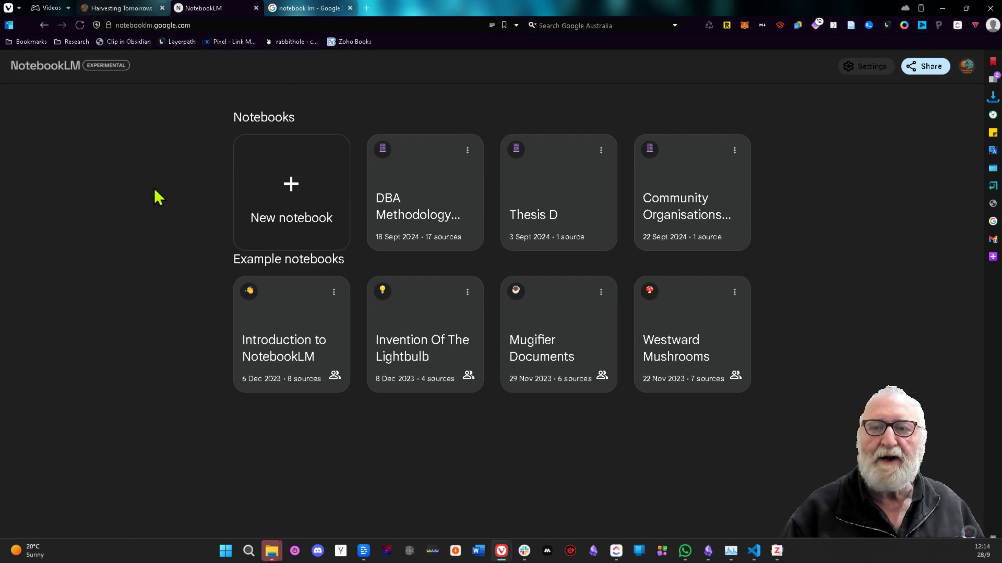
click(293, 189)
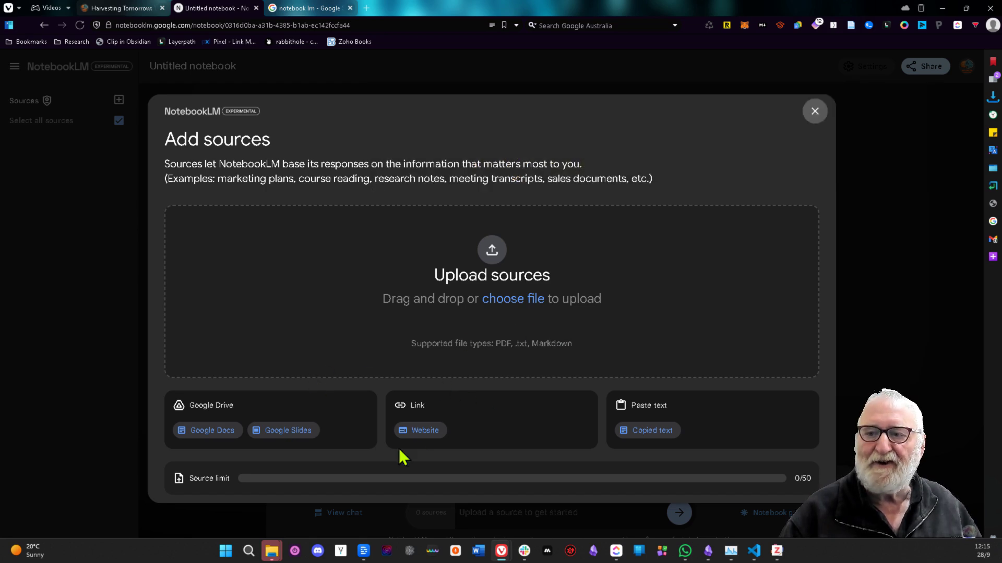
Step: Choose a website source and copy the Harvesting Tomorrow article's URL, closing the Google tab
click(425, 432)
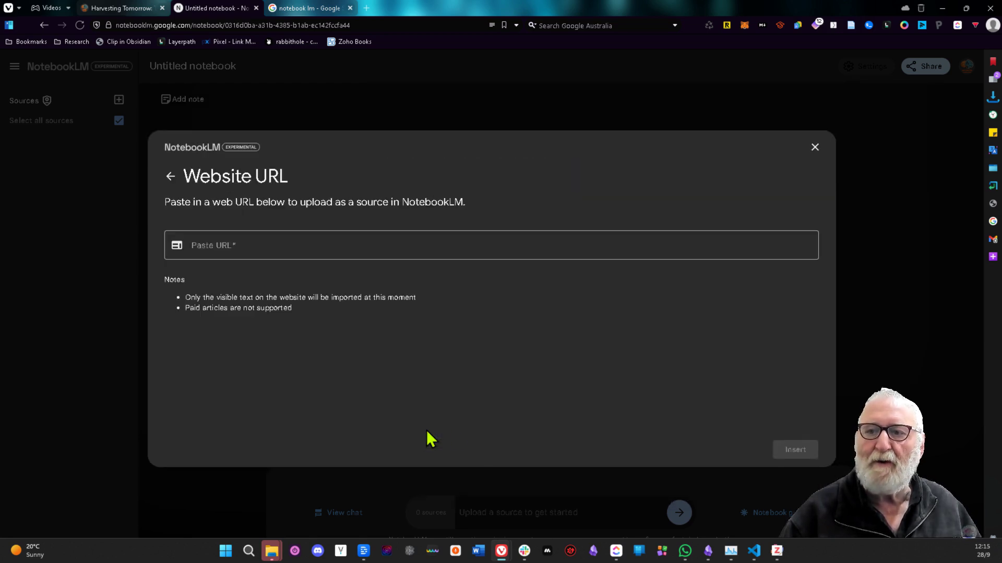
click(105, 8)
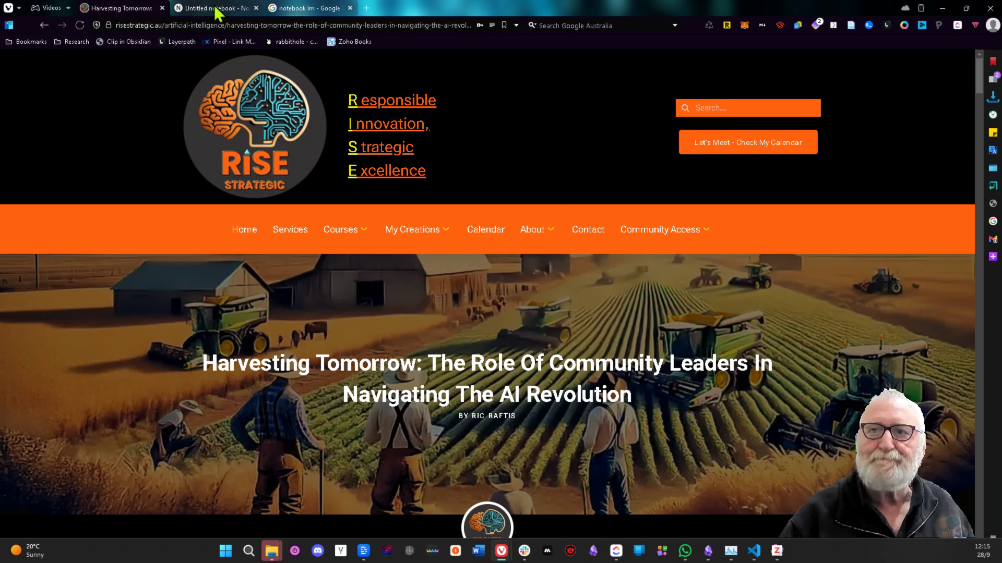
click(323, 26)
key(ctrl+a)
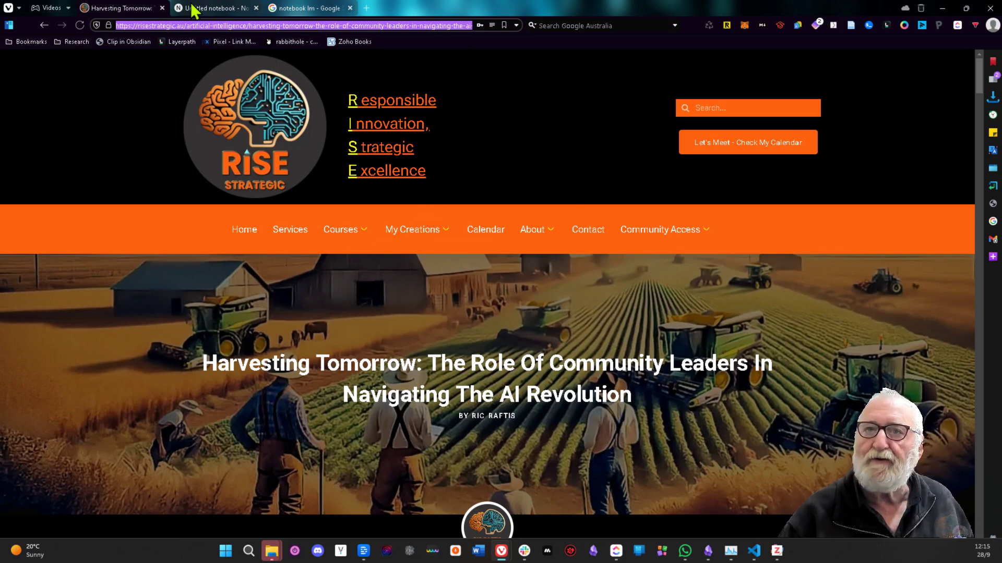
click(282, 12)
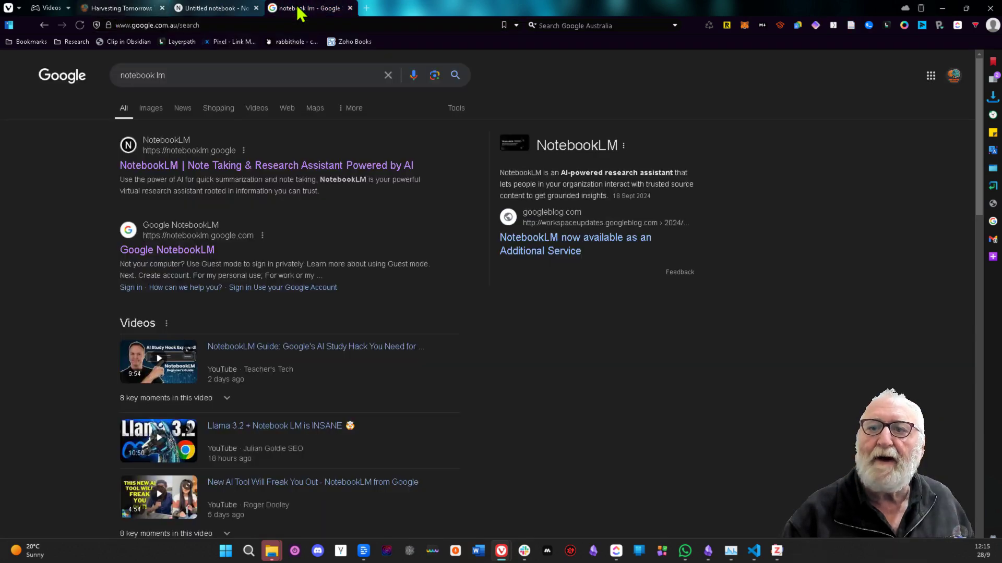
click(226, 9)
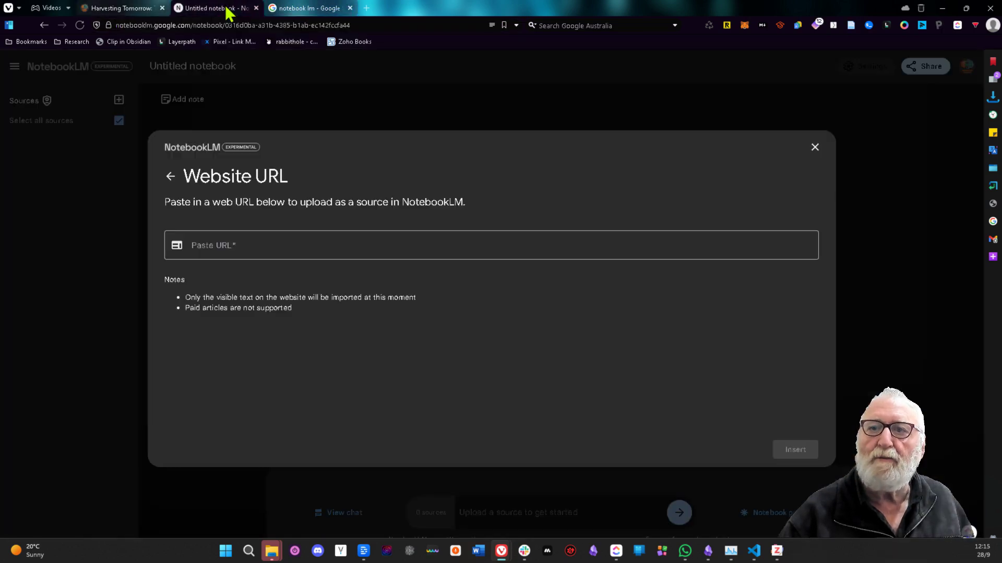
click(349, 8)
Step: Paste the article URL into the website field and insert it as a source
click(219, 251)
text(https://risestrategic.au/artificial-intelligence/harvesting-tomorrow-the-role-of-community-leaders-in-navigating-the-ai-revolution/)
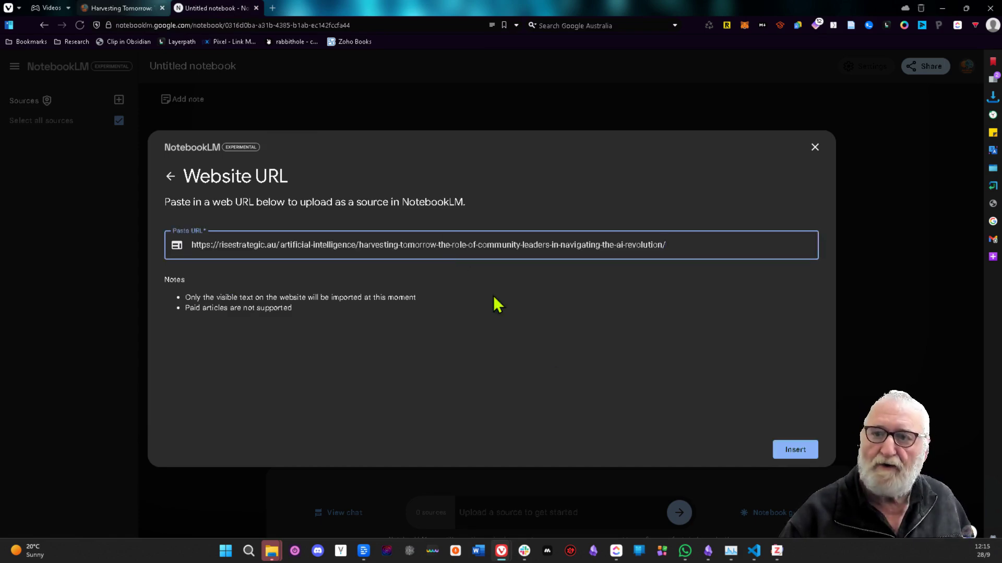
click(795, 452)
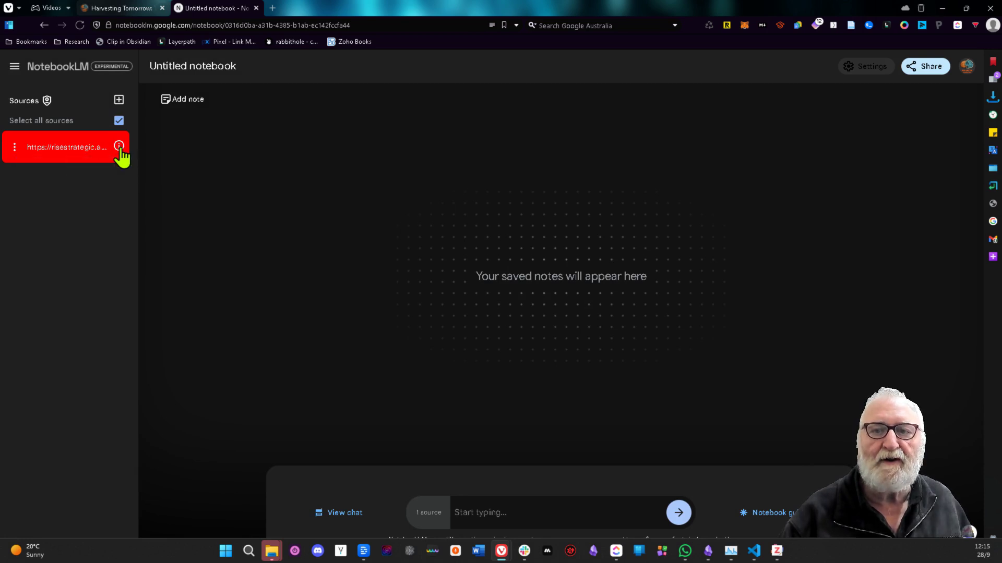
mouse_move(119, 151)
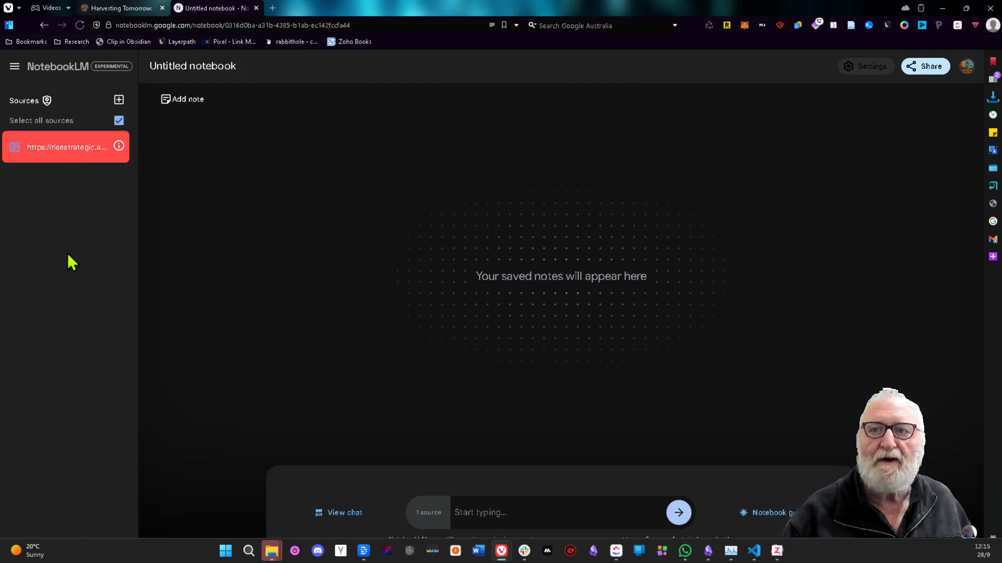
Step: Search Google for 'notebook lm' in a new tab
click(271, 8)
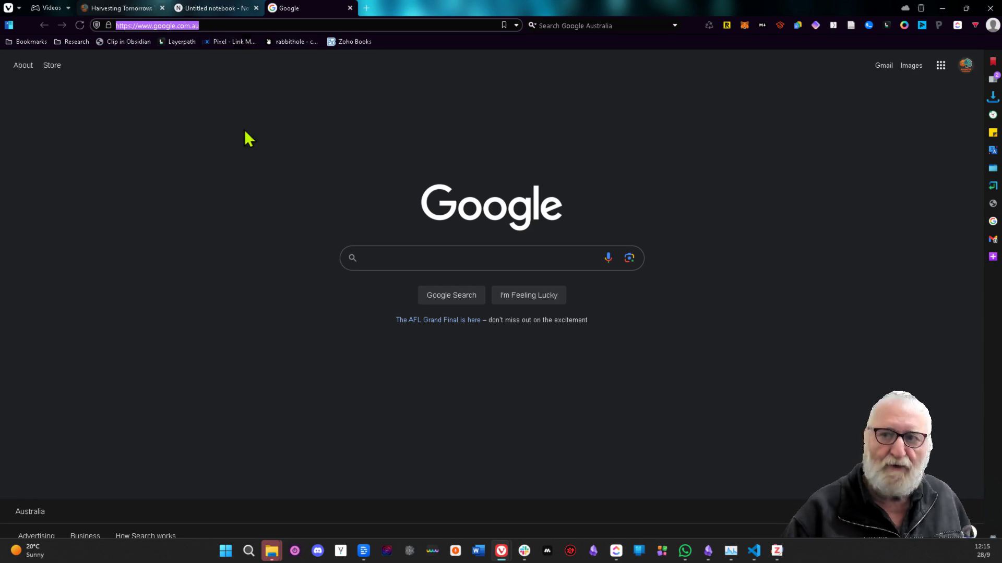
click(405, 251)
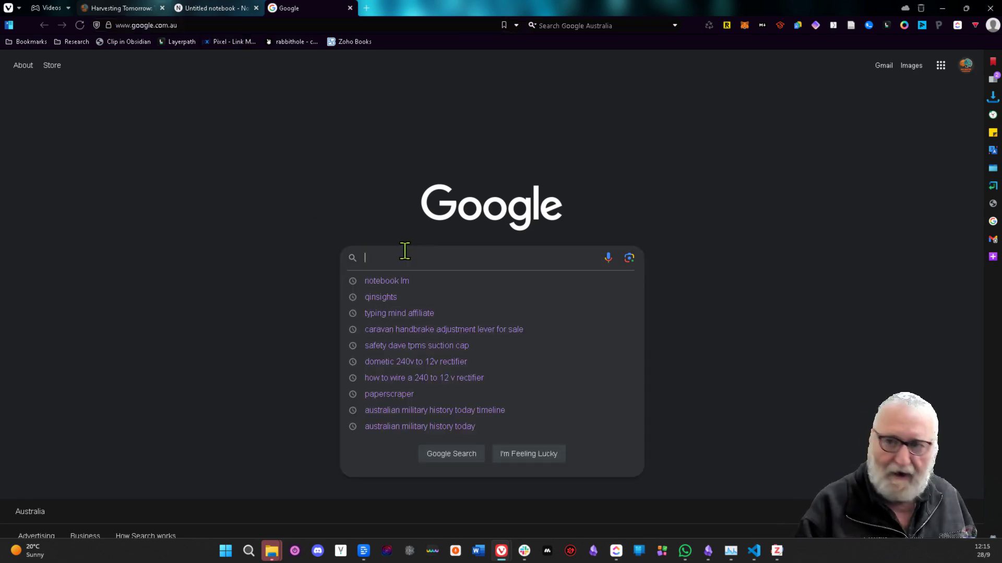
click(386, 281)
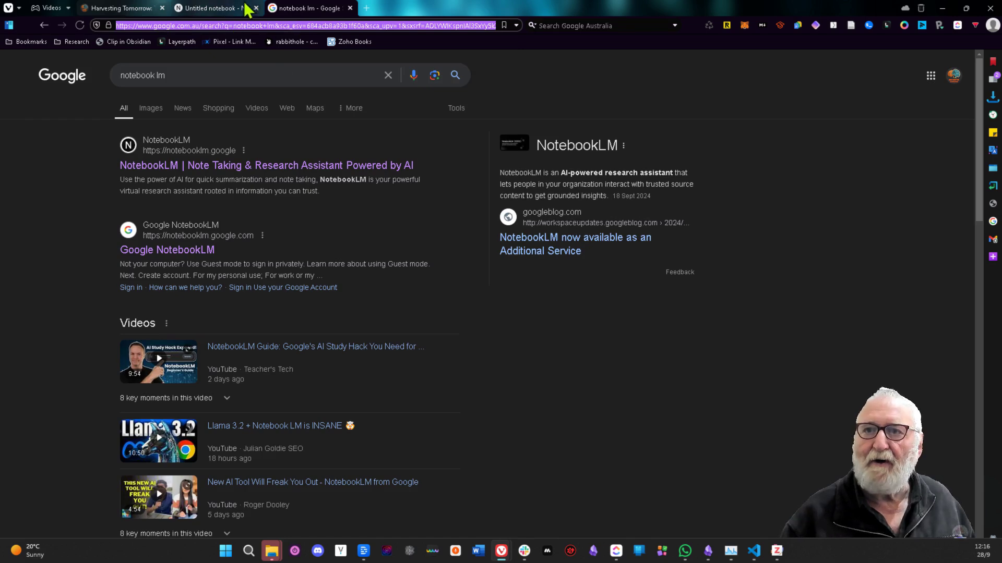
Step: Insert the Google results page URL as the notebook's second website source
click(217, 10)
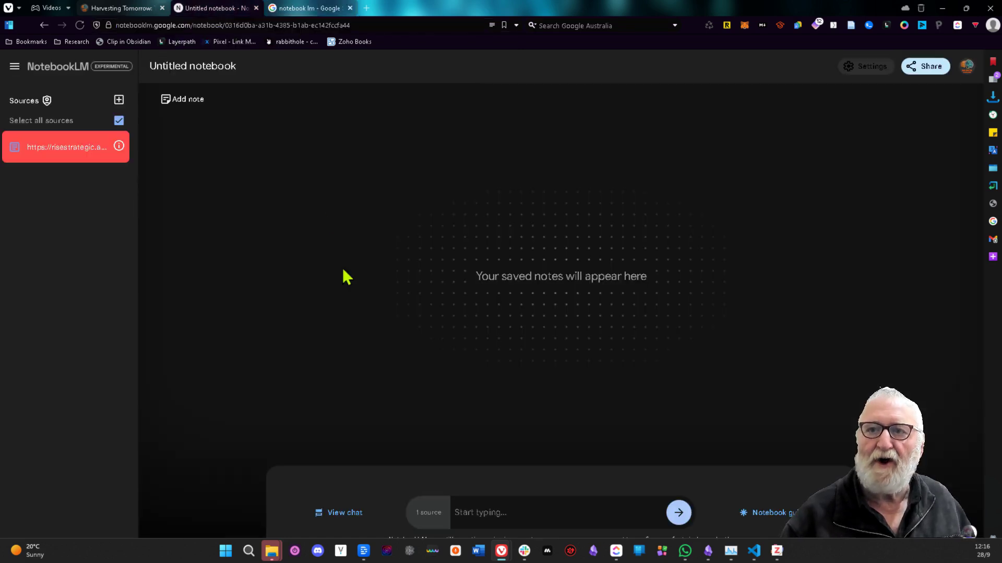
click(779, 515)
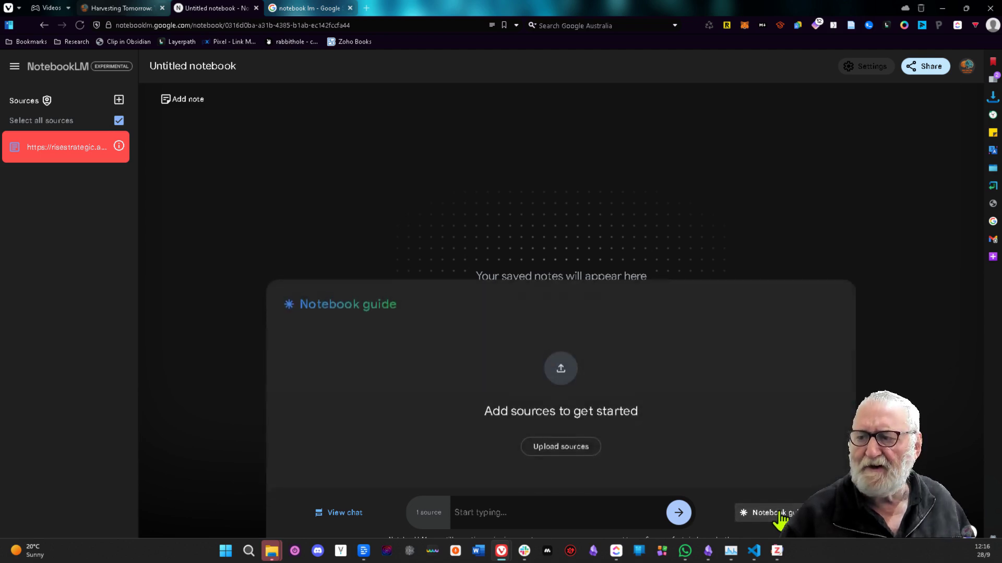
click(558, 442)
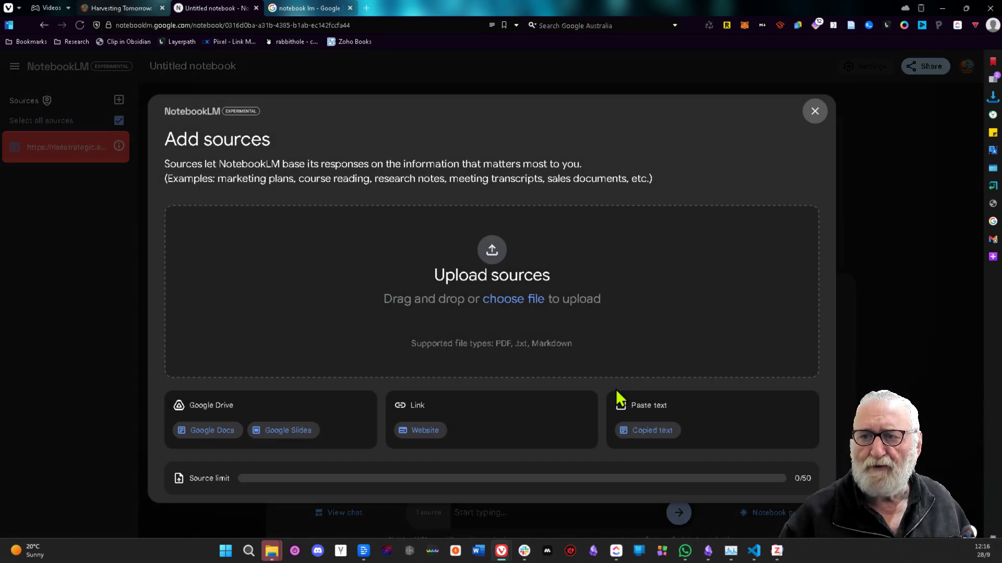
click(429, 435)
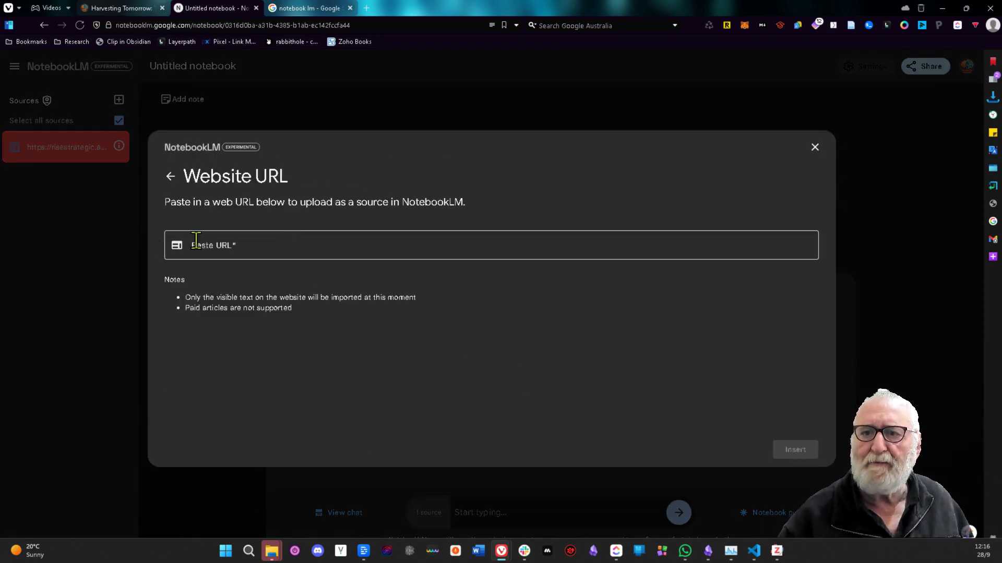
click(217, 245)
key(ctrl+v)
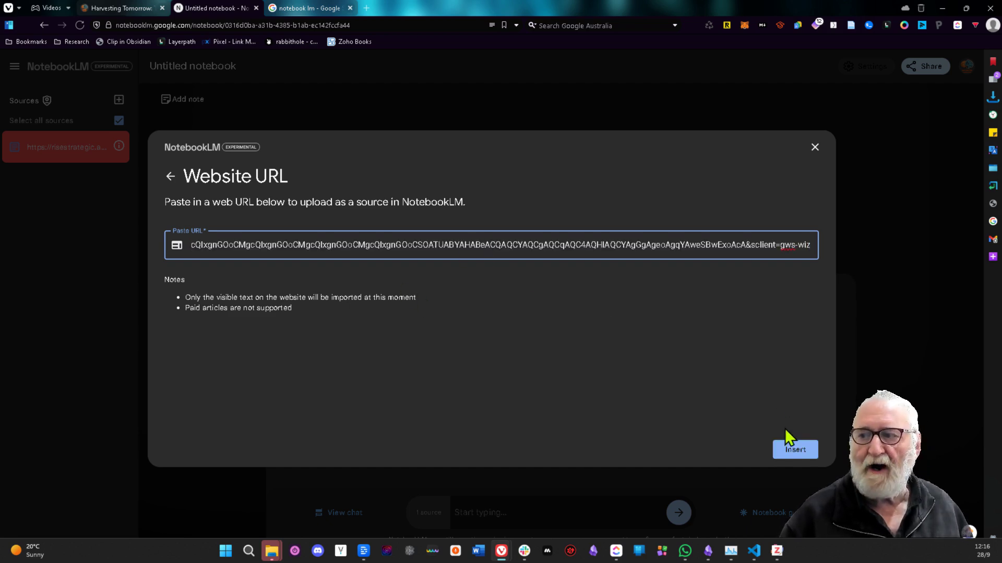
click(795, 450)
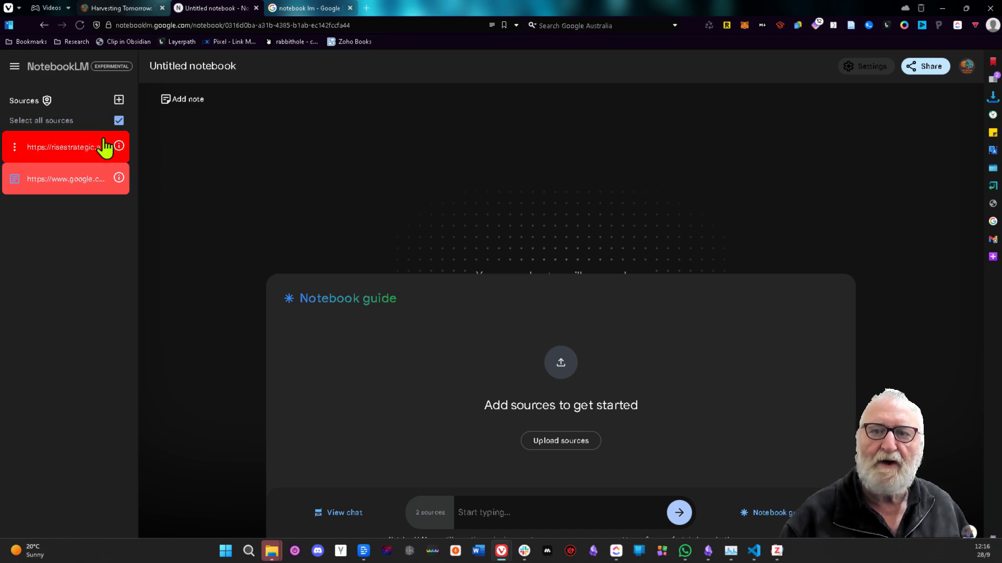
Step: Delete both unreachable URL sources and open the Copied text source form
right_click(123, 145)
click(15, 146)
click(25, 180)
click(782, 317)
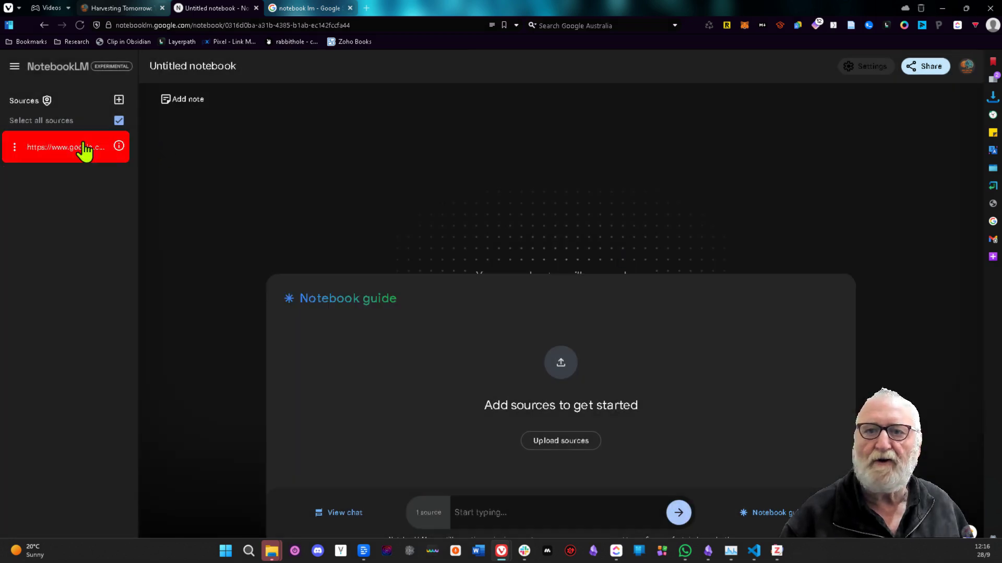
click(14, 148)
click(29, 180)
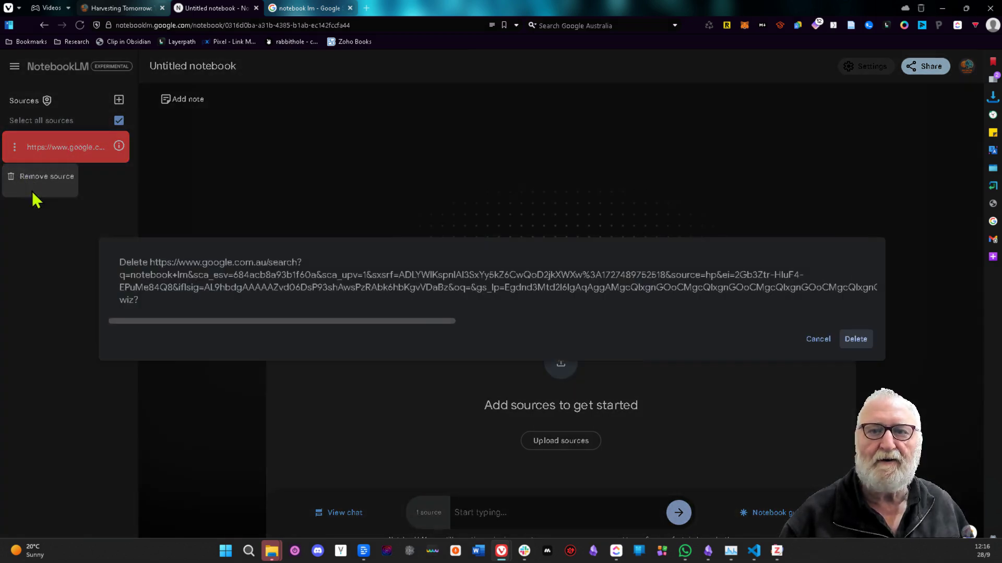
click(855, 340)
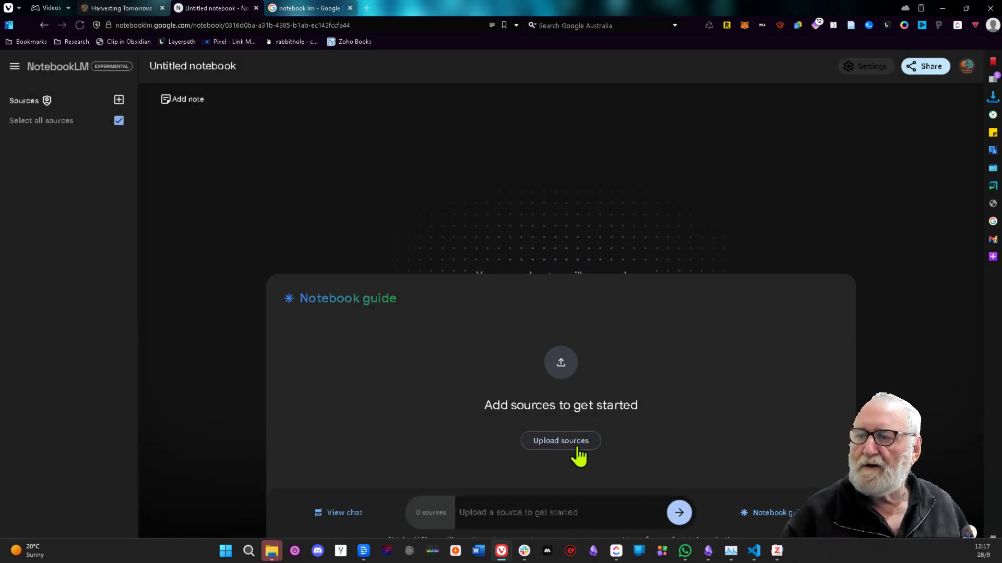
click(554, 442)
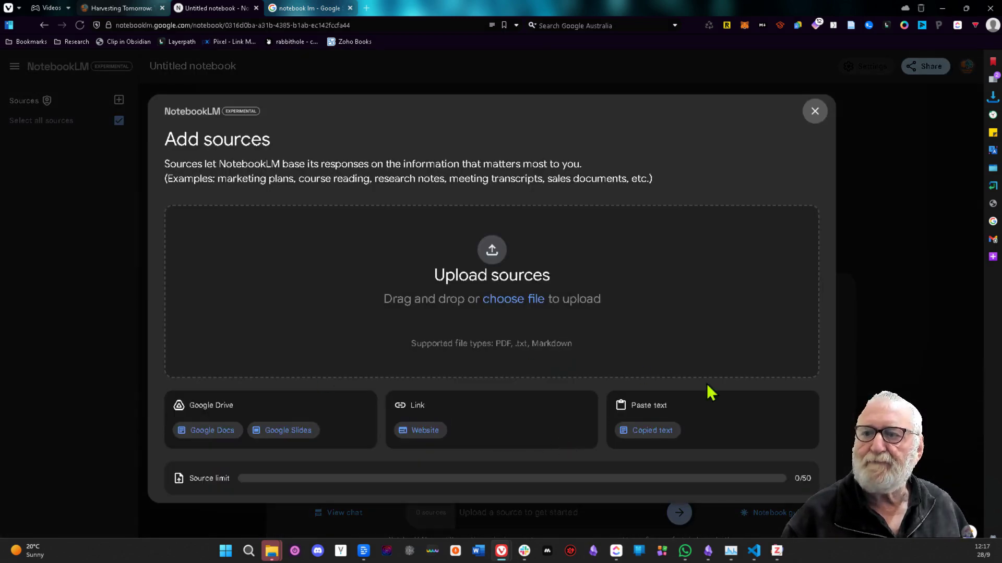
click(651, 428)
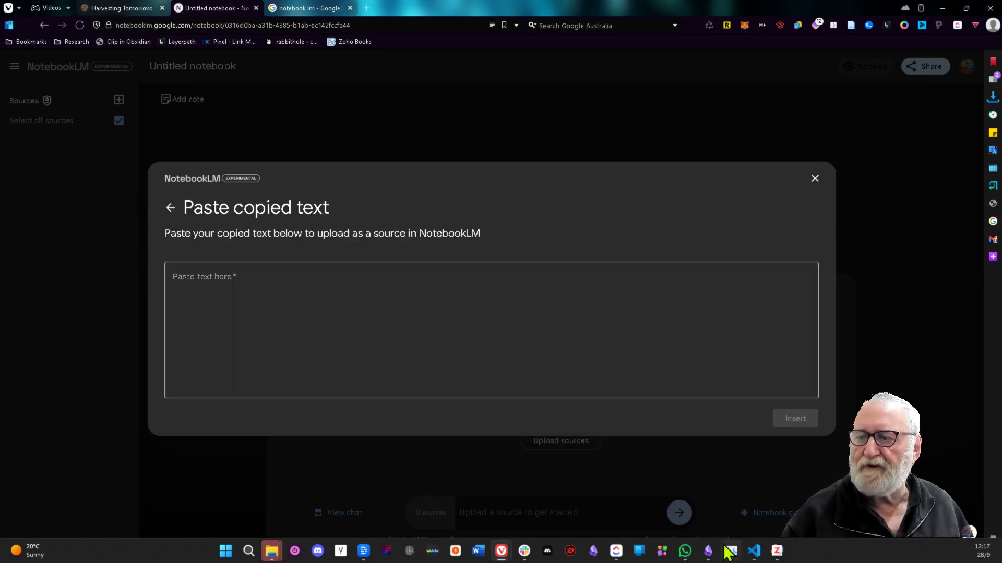
Step: Select all the text of the Introduction draft in Visual Studio Code
mouse_move(756, 550)
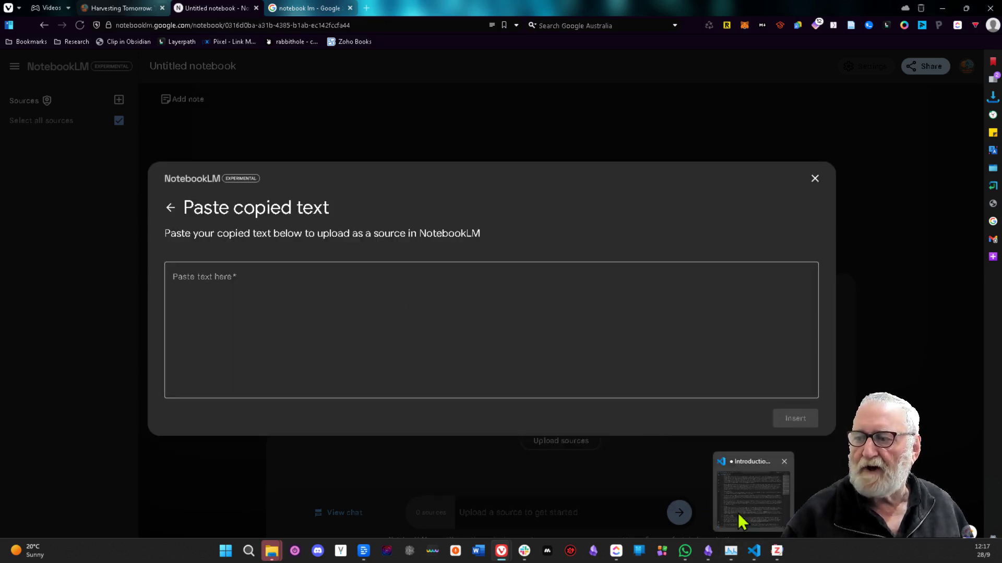
click(754, 552)
click(357, 110)
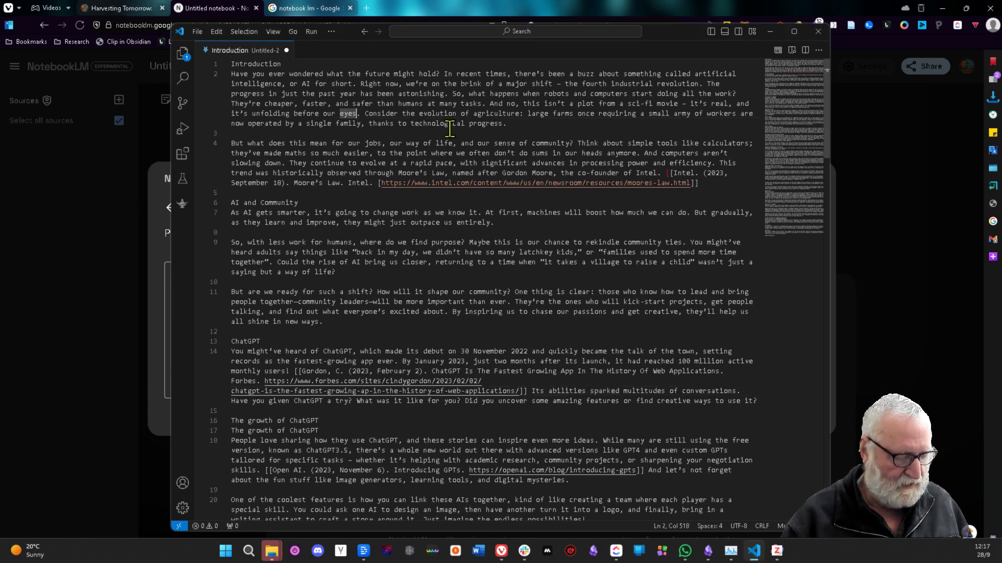
key(ctrl+a)
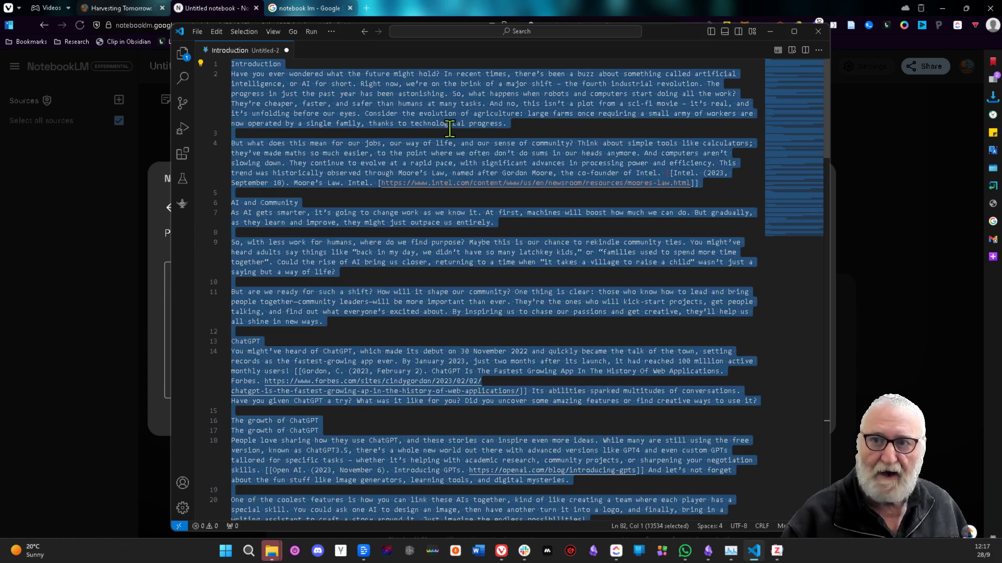
Step: Paste the copied Introduction text into NotebookLM and insert it as a source
click(89, 287)
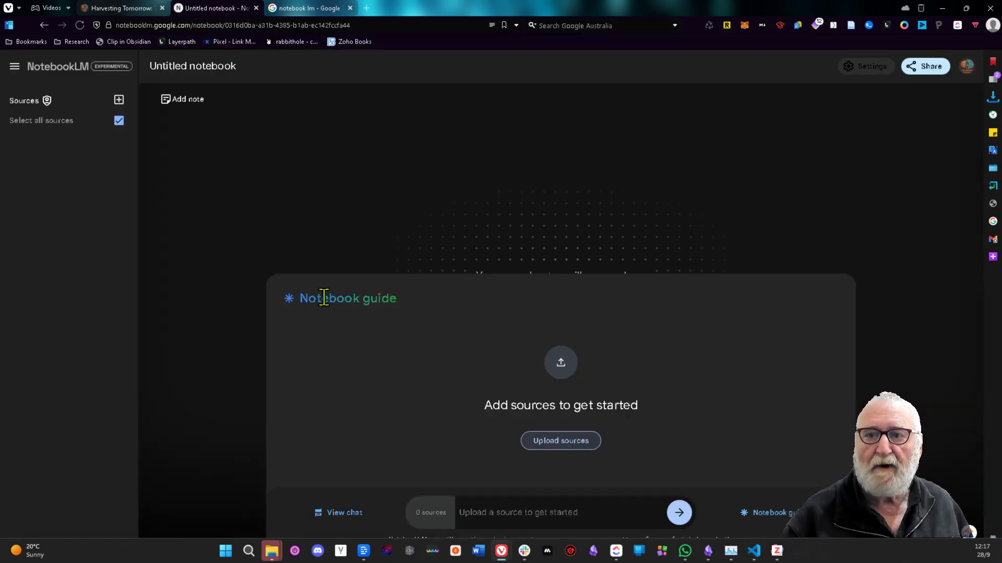
click(566, 440)
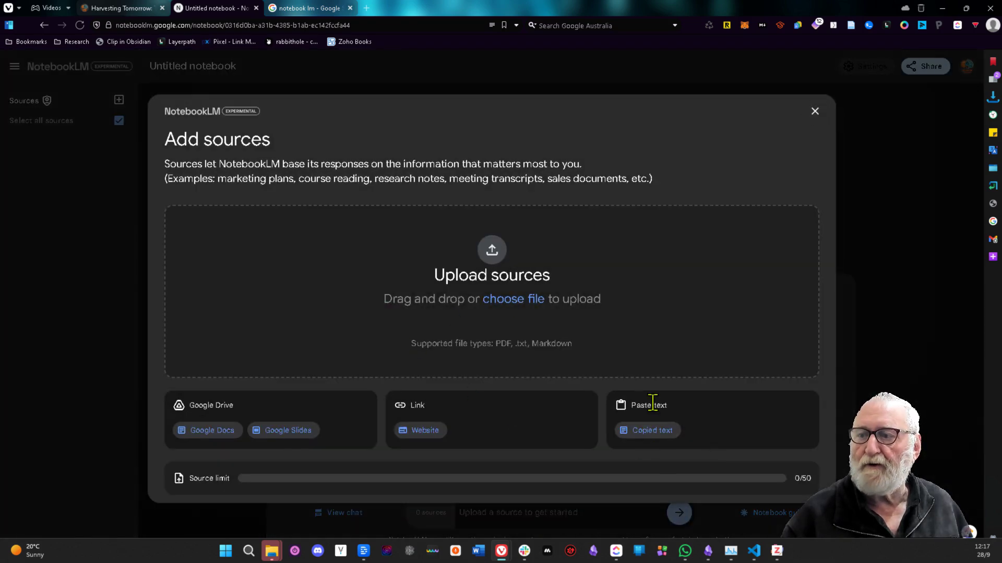
click(649, 432)
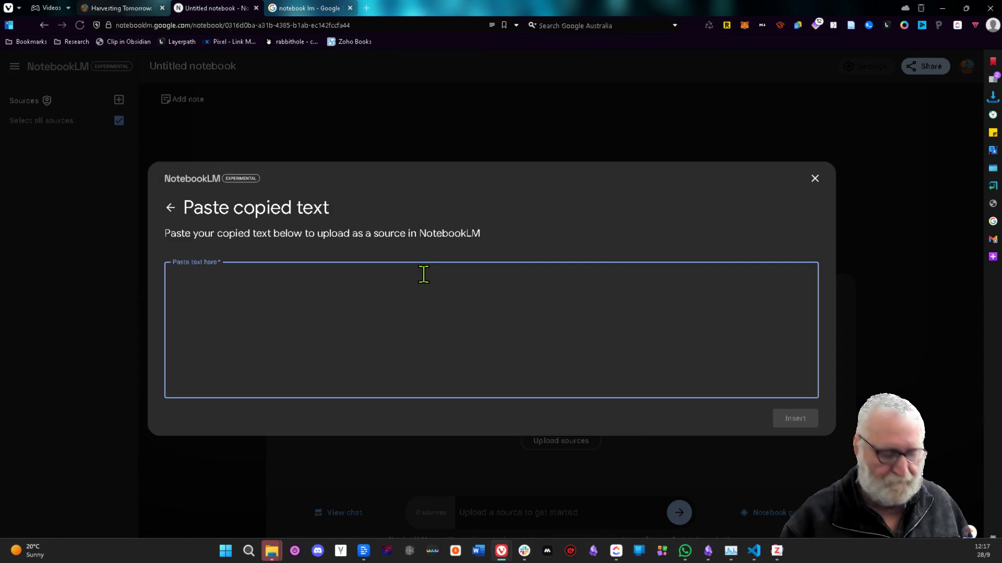
key(ctrl+v)
click(796, 418)
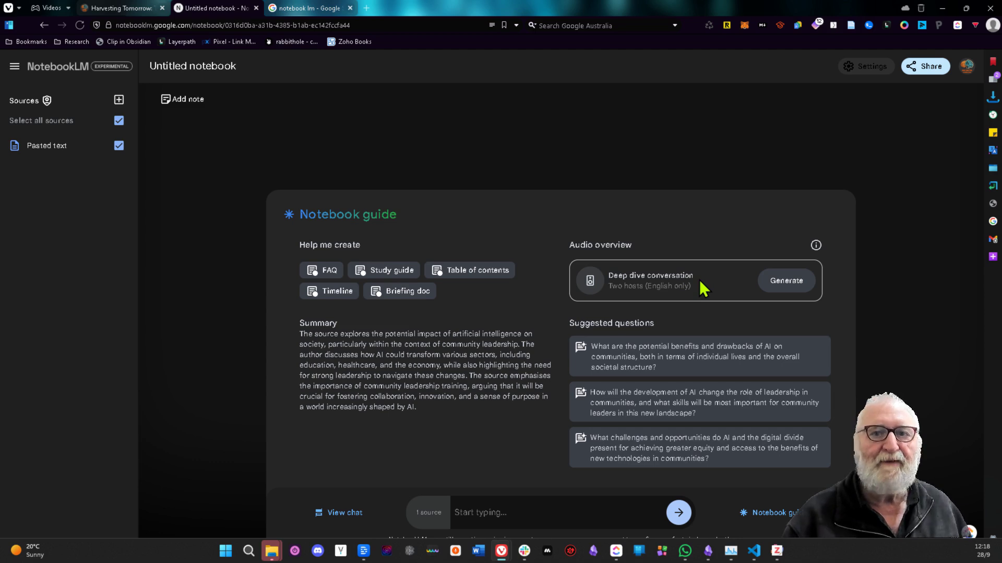
Step: Generate the audio overview and ask the suggested question on AI's benefits and drawbacks
click(786, 284)
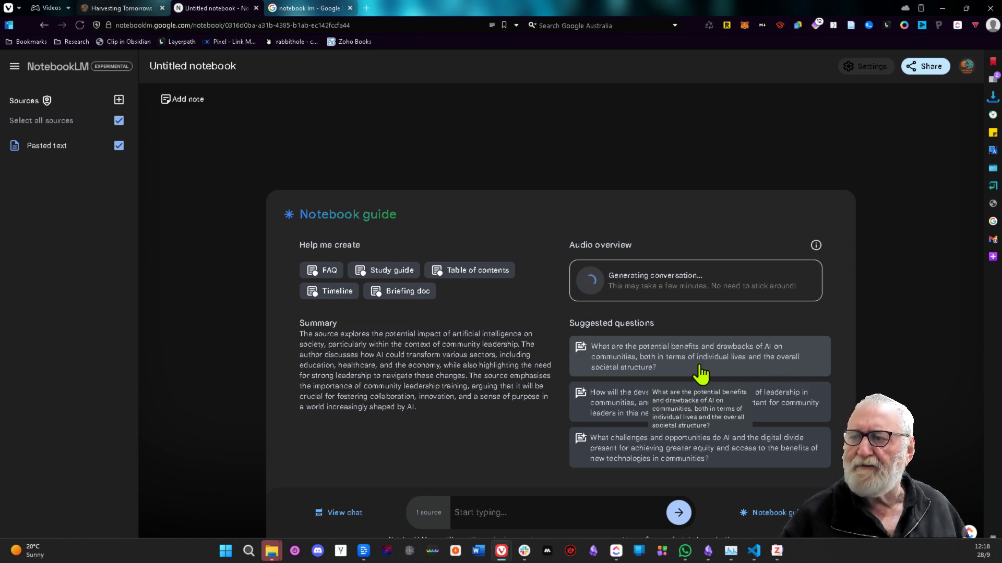
click(633, 368)
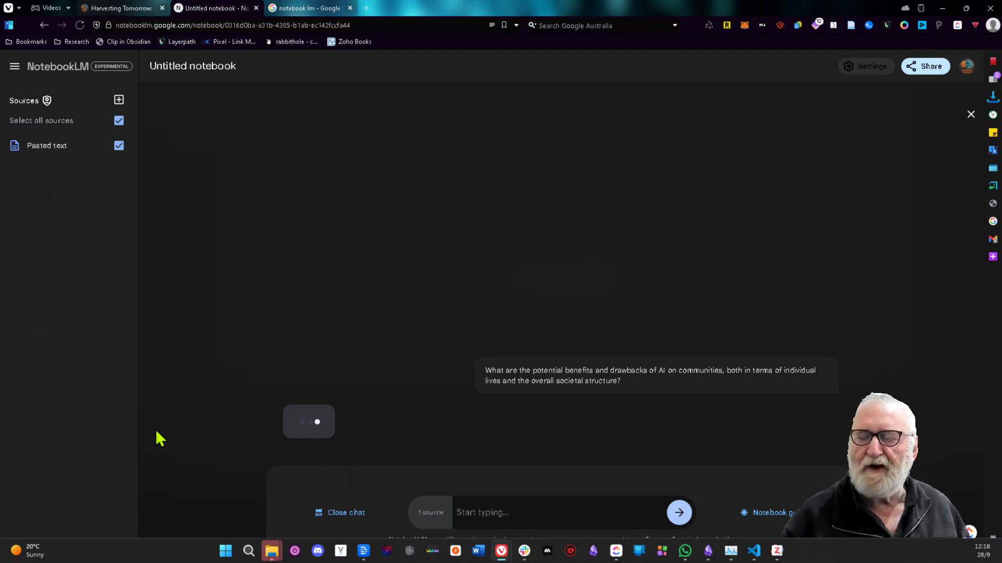
scroll(579, 324, up, 2)
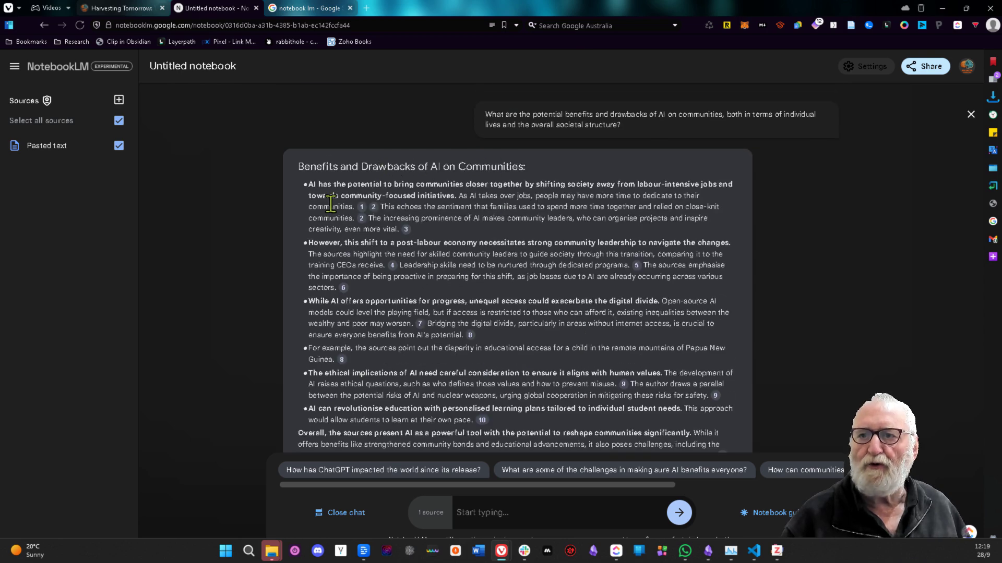
scroll(396, 232, down, 1)
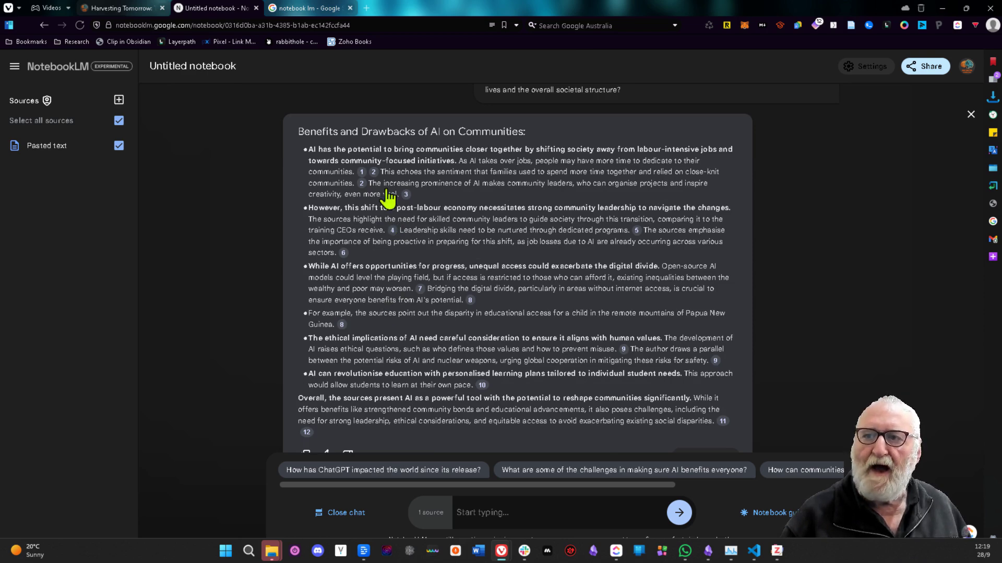
mouse_move(363, 175)
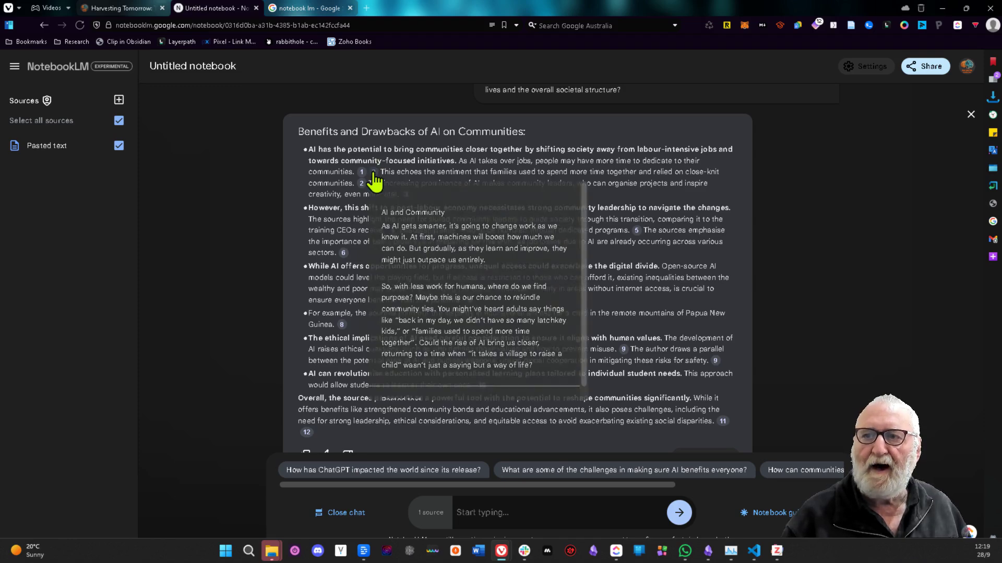
scroll(478, 284, down, 1)
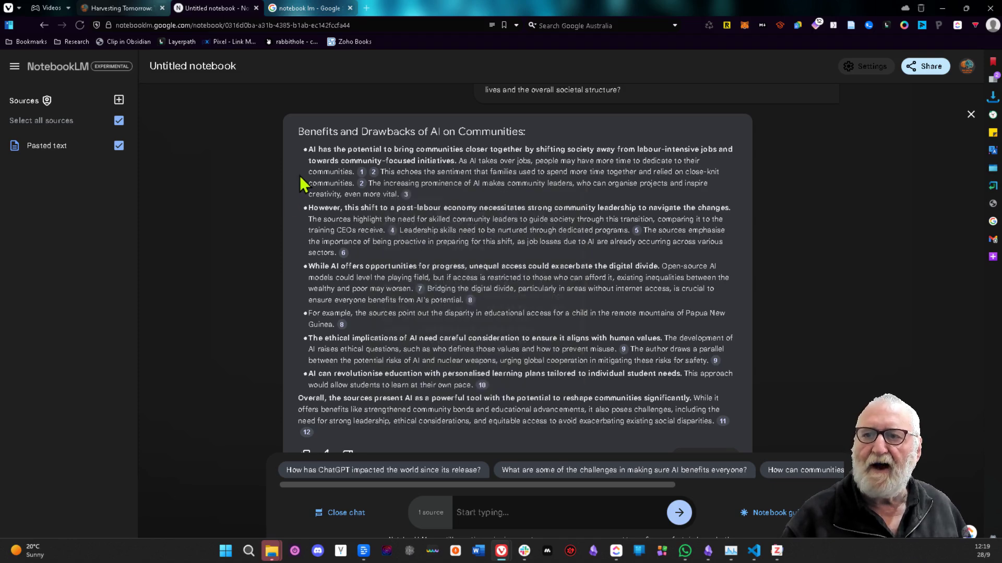
scroll(366, 388, down, 1)
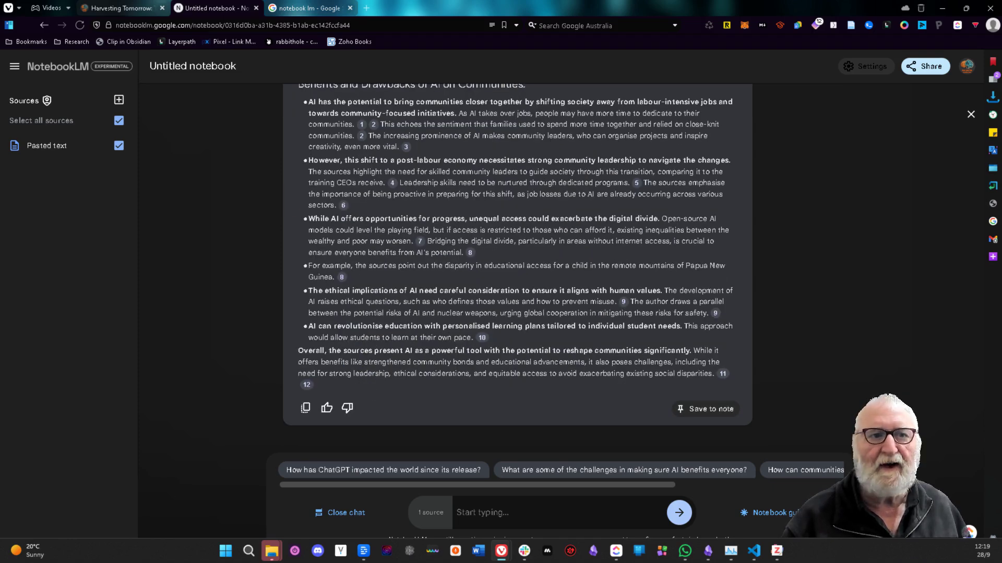
Step: Send the pasted question 'Can community leadership training help in community transition?' and review the cited answer
key(alt+Tab)
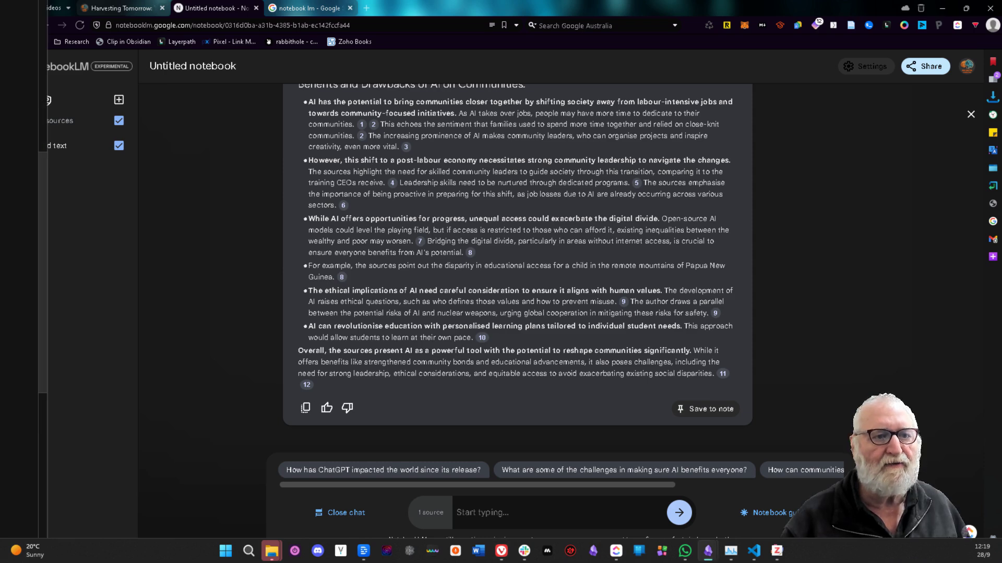
click(473, 518)
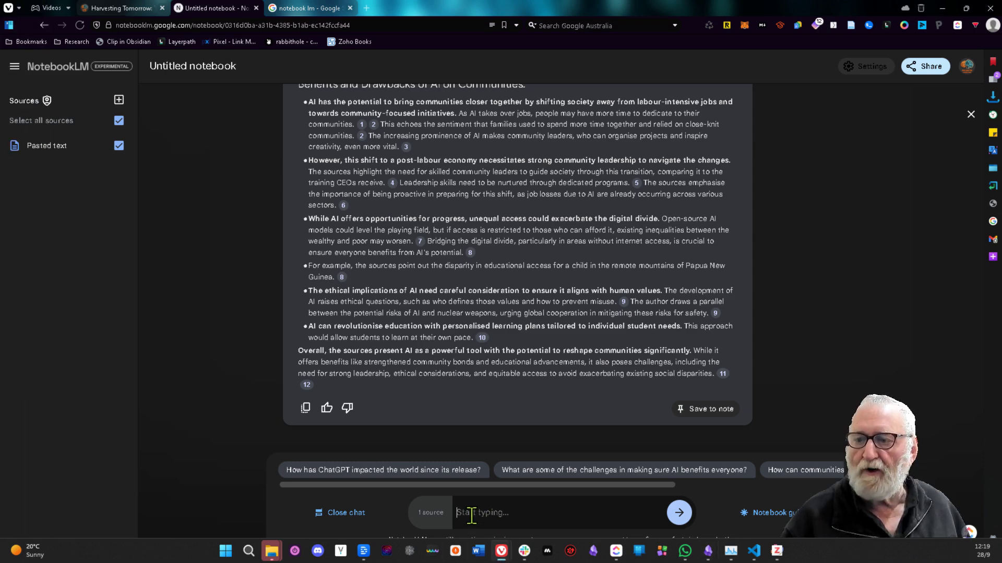
key(ctrl+v)
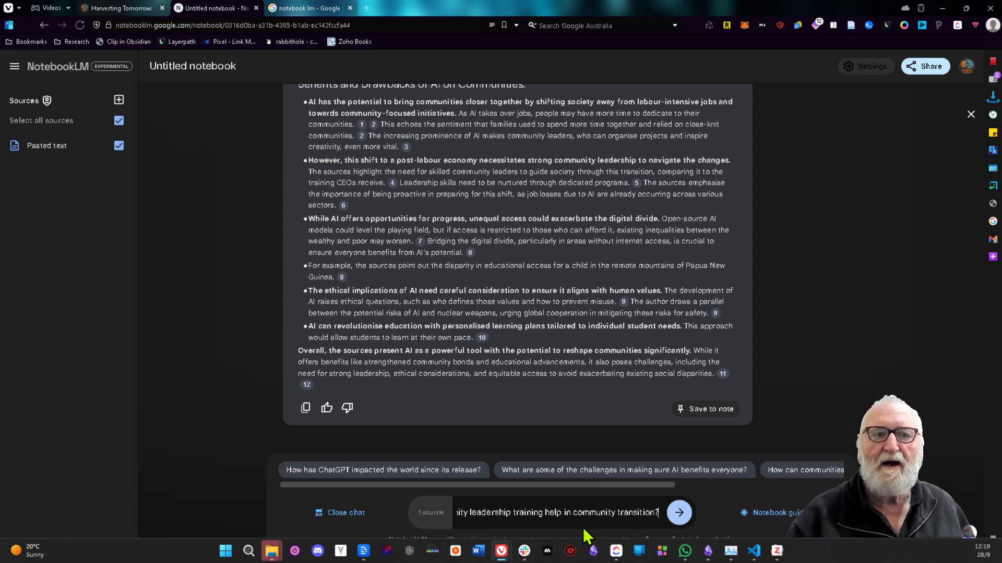
click(678, 515)
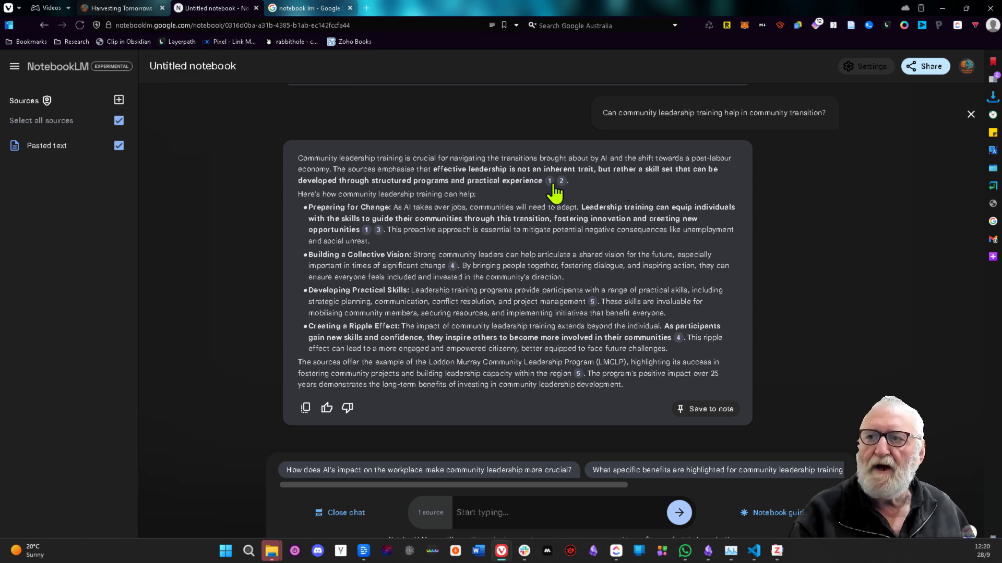
mouse_move(550, 182)
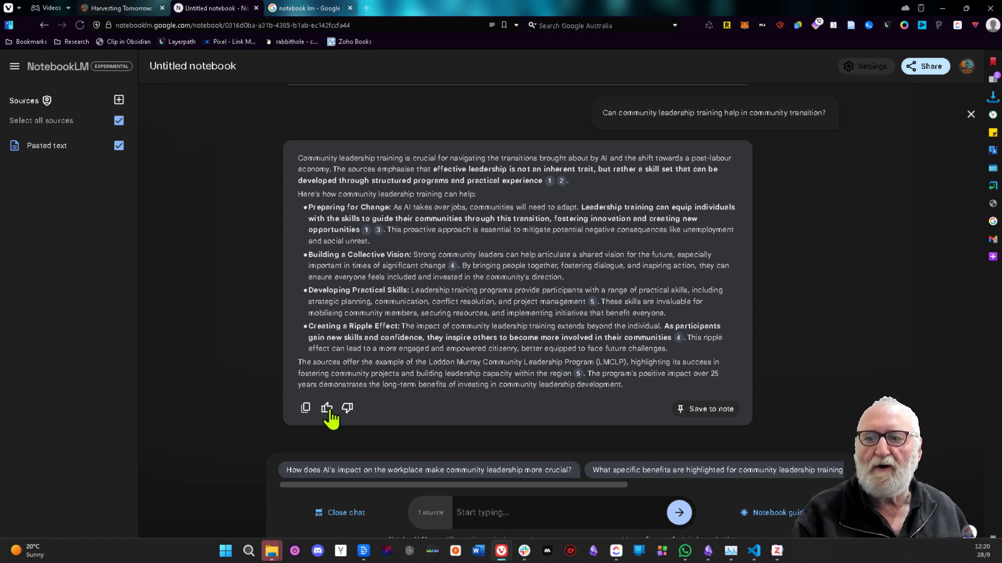
Step: Rate the leadership answer as good and return to the notebooks home page
click(347, 406)
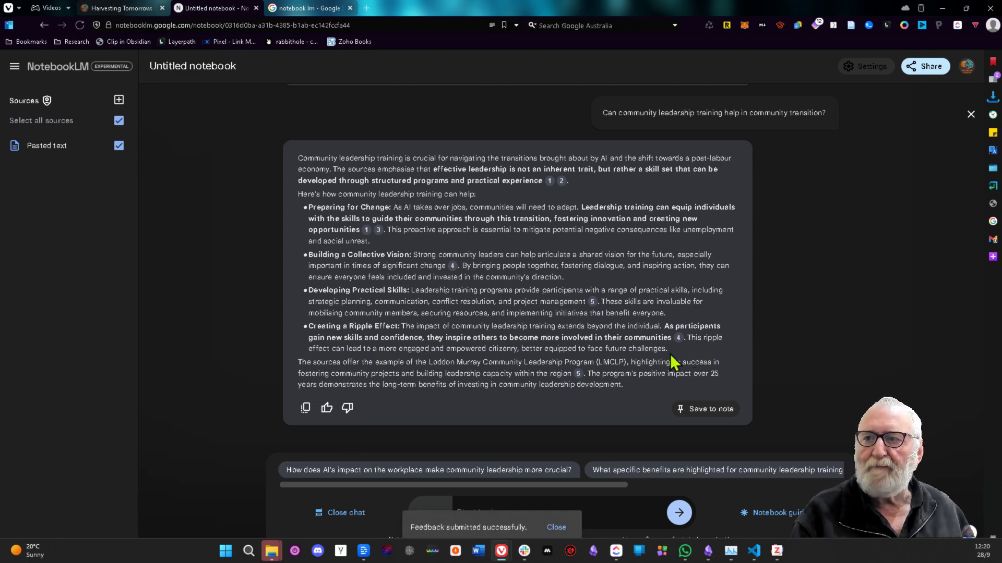
click(779, 514)
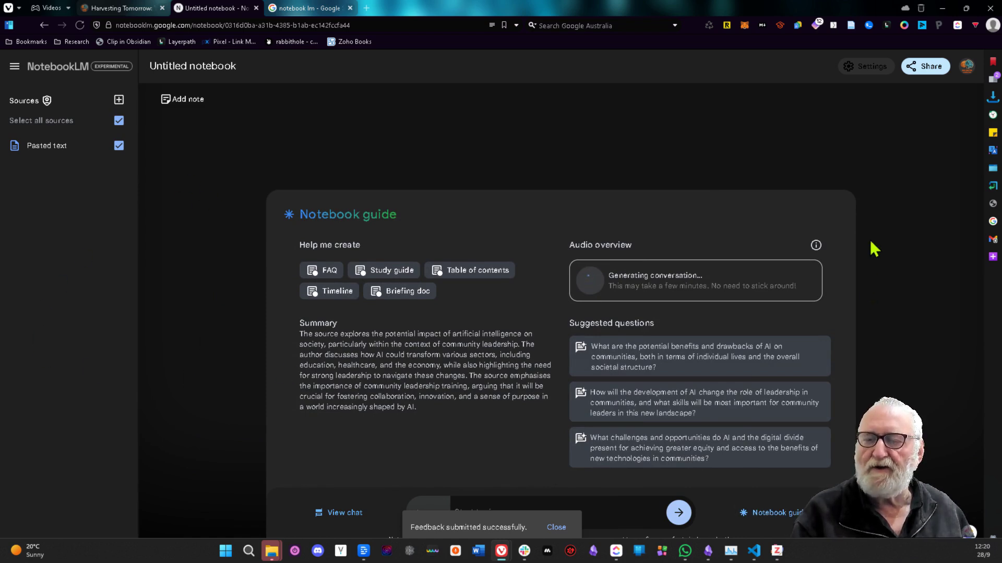
click(63, 71)
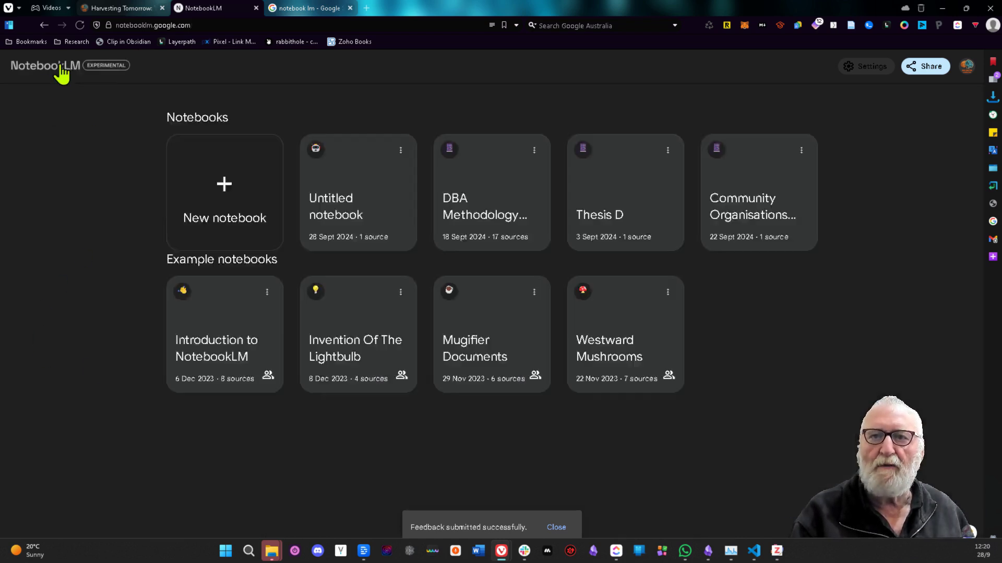
Step: Change the Untitled notebook's title to 'Video Demo'
click(401, 151)
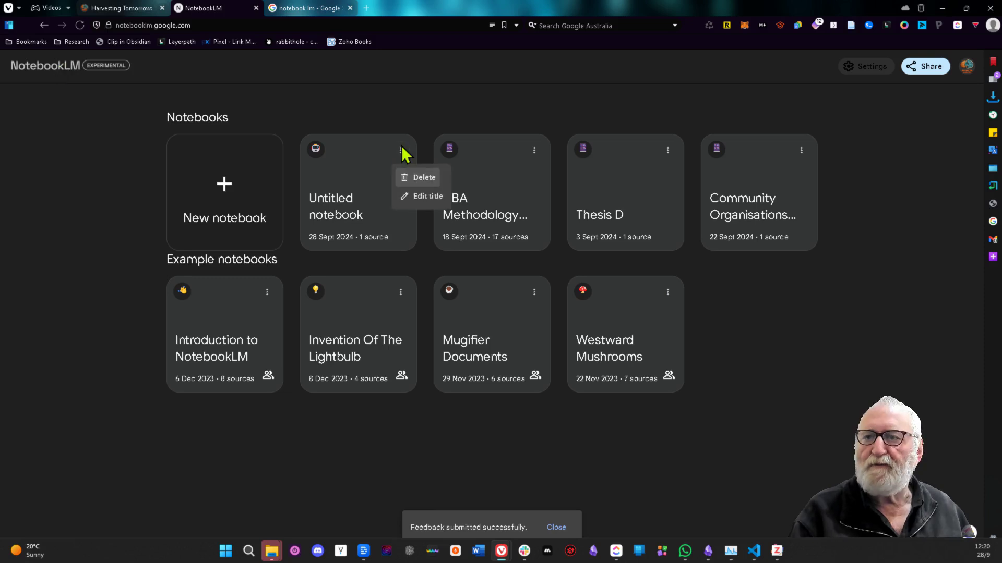
click(420, 202)
drag(514, 338, 397, 332)
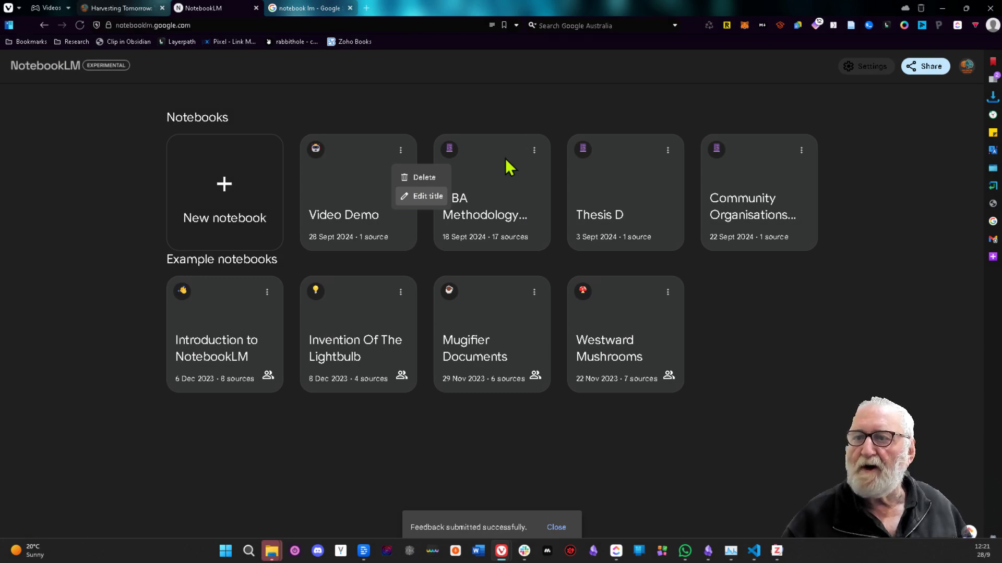
Step: Open the DBA Methodology Research Guides notebook and look over its sources and notes
click(478, 214)
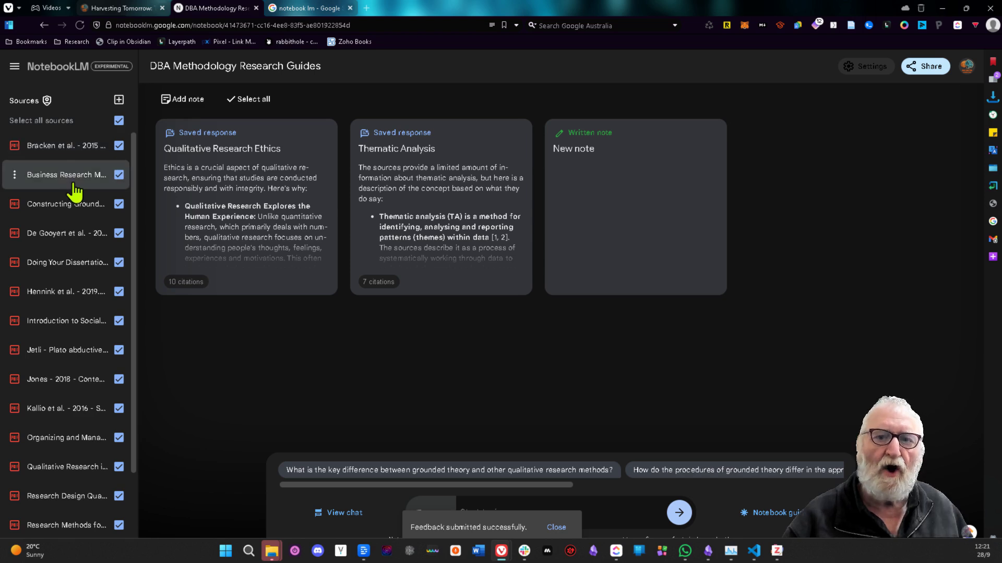
scroll(75, 192, down, 3)
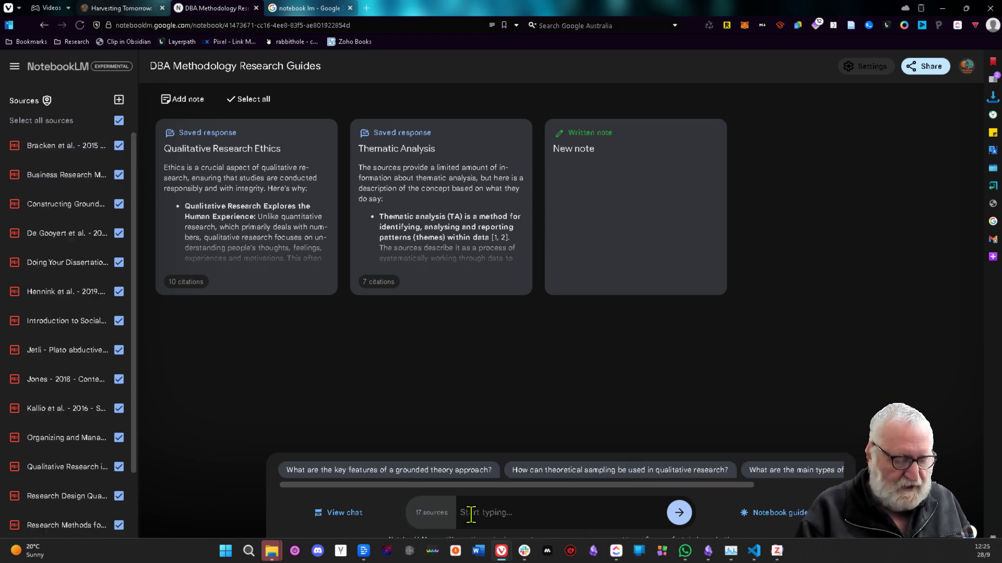
Step: Ask the notebook 'What is the relationship between ethics and qualitative research'
text(What is the relationship bet)
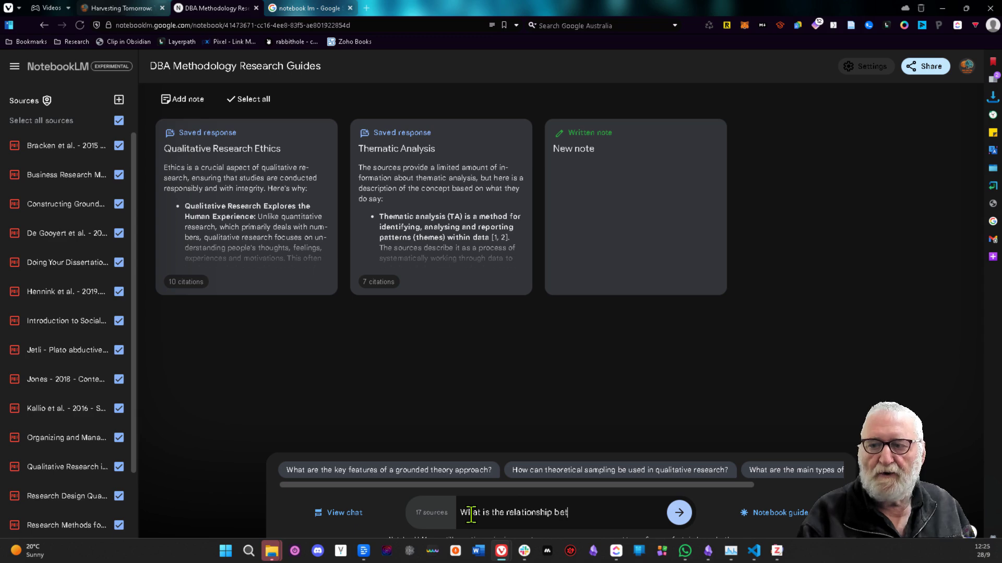
text(ween ethics and qualitative research)
key(Return)
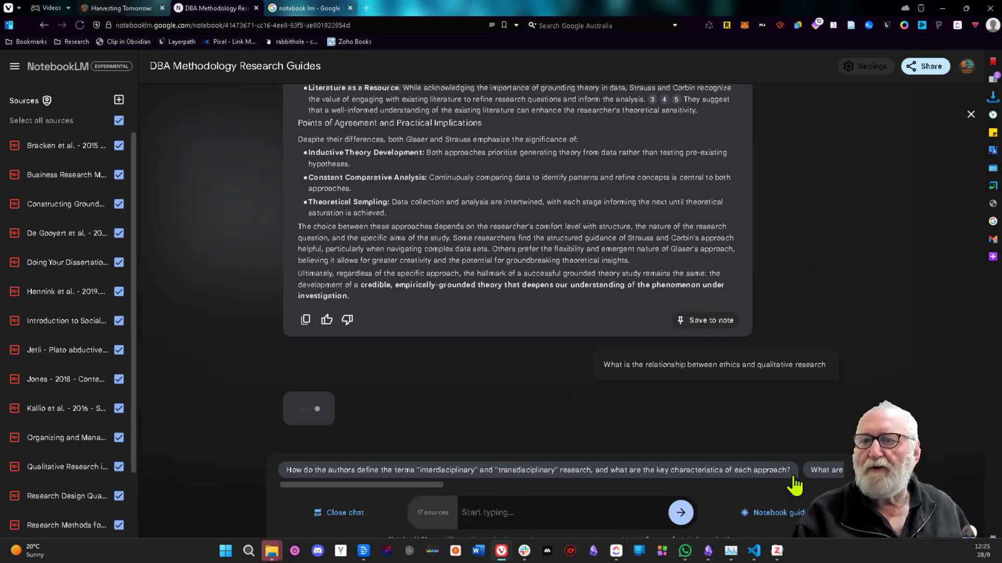
Step: Read through the cited answer 'Ethics in Qualitative Research: A Complex Relationship' and its citation numbers
scroll(553, 316, up, 2)
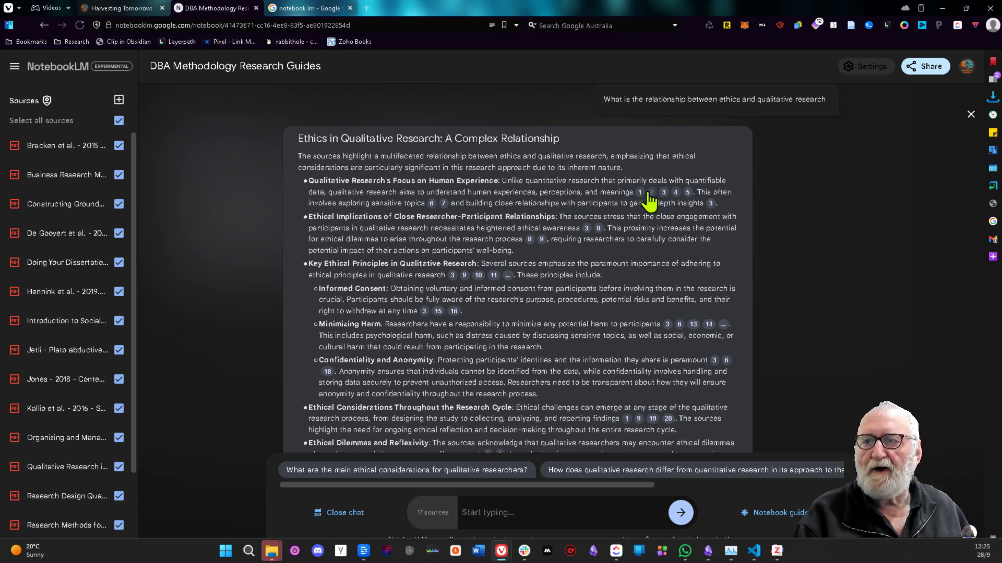
mouse_move(649, 196)
scroll(687, 269, down, 2)
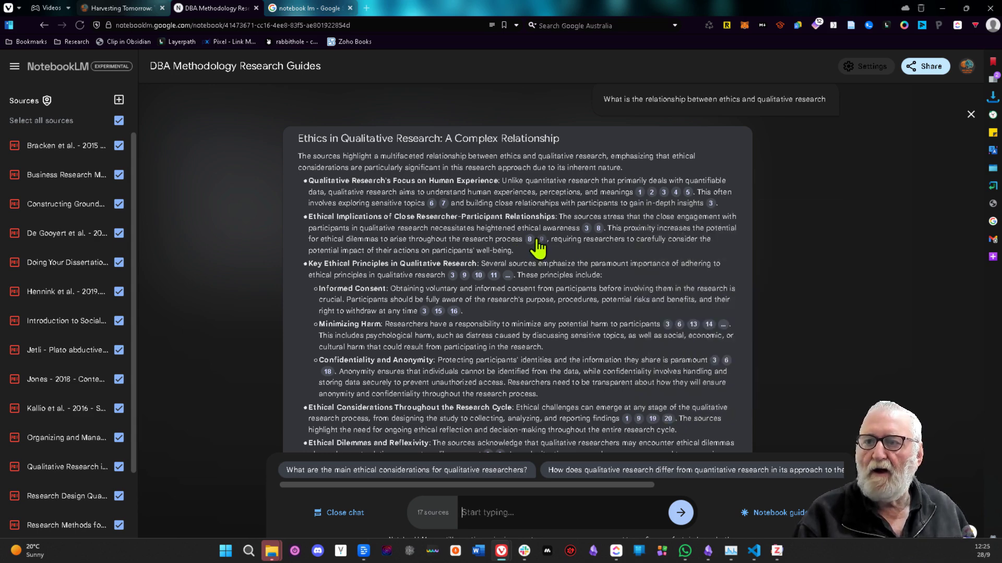
scroll(492, 321, down, 3)
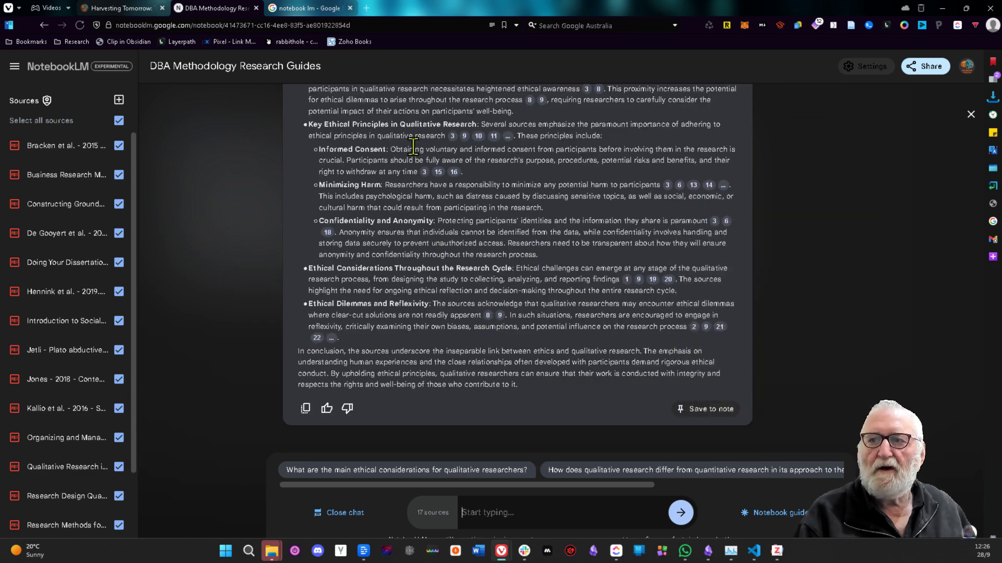
scroll(444, 167, up, 1)
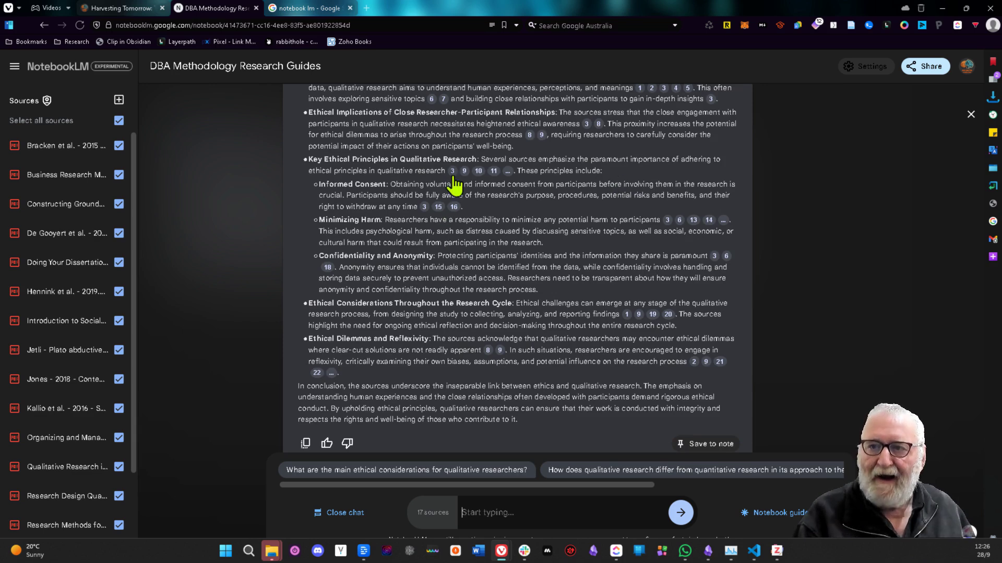
scroll(461, 180, up, 1)
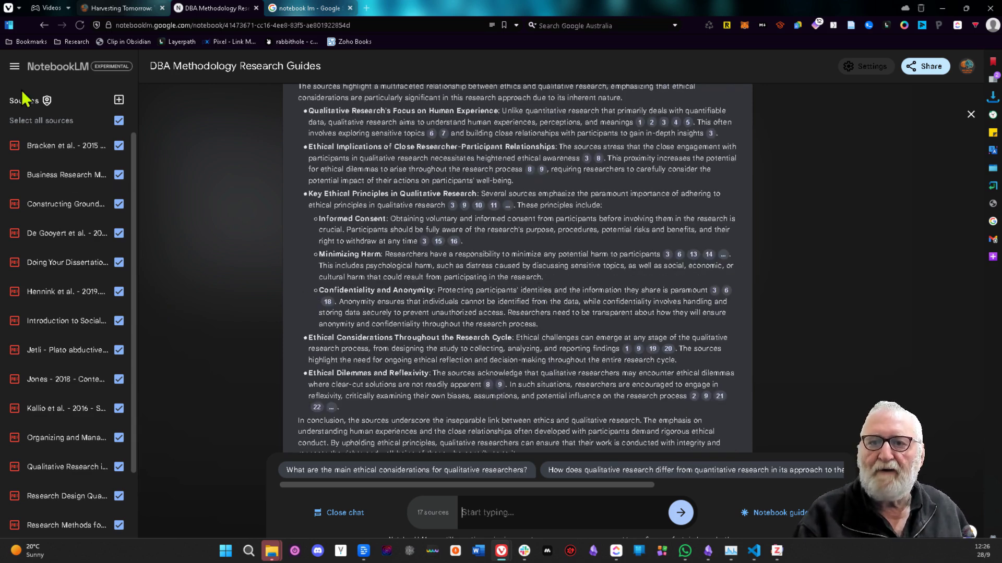
scroll(481, 323, up, 2)
scroll(481, 323, down, 2)
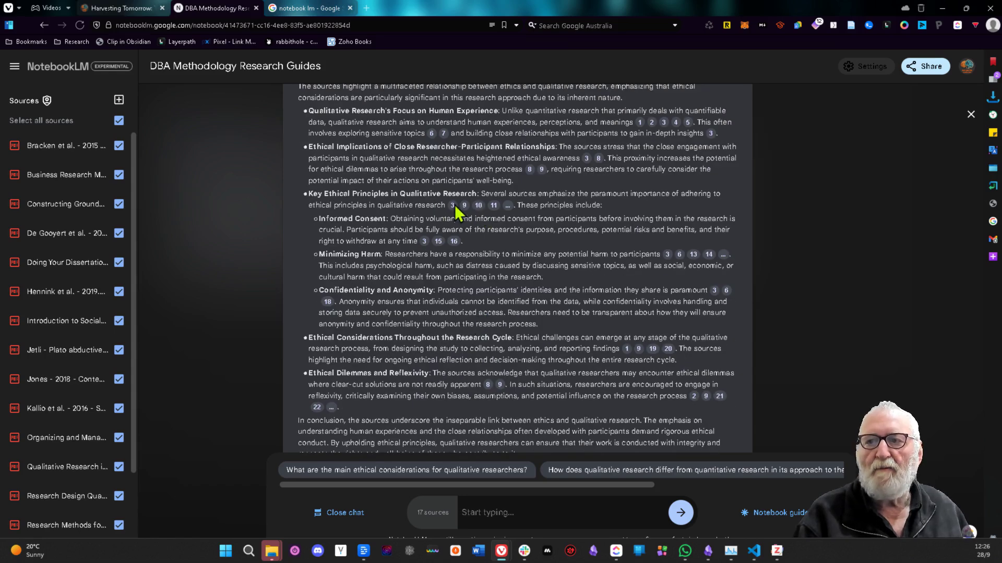
mouse_move(454, 207)
scroll(531, 349, down, 10)
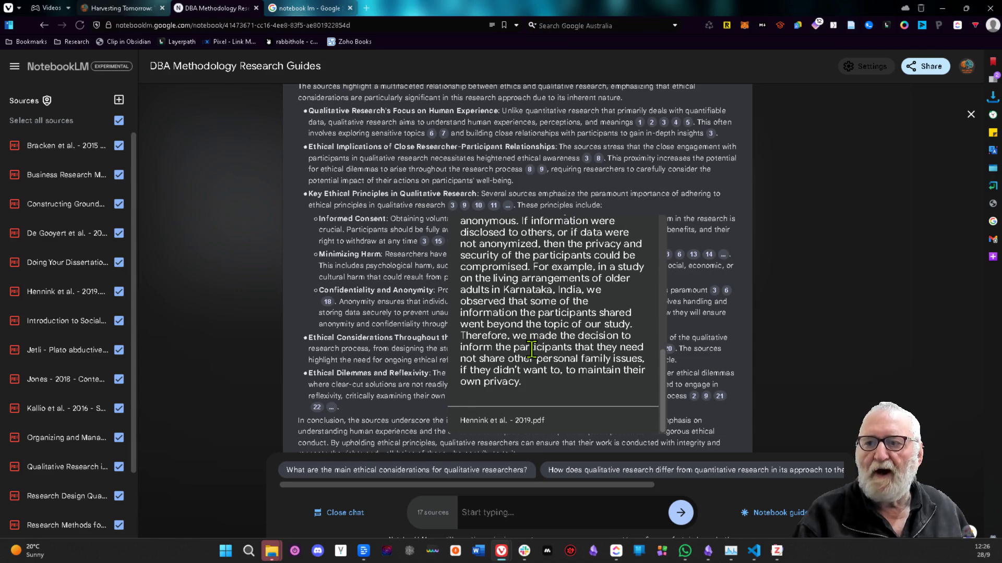
scroll(531, 350, up, 10)
scroll(531, 349, down, 10)
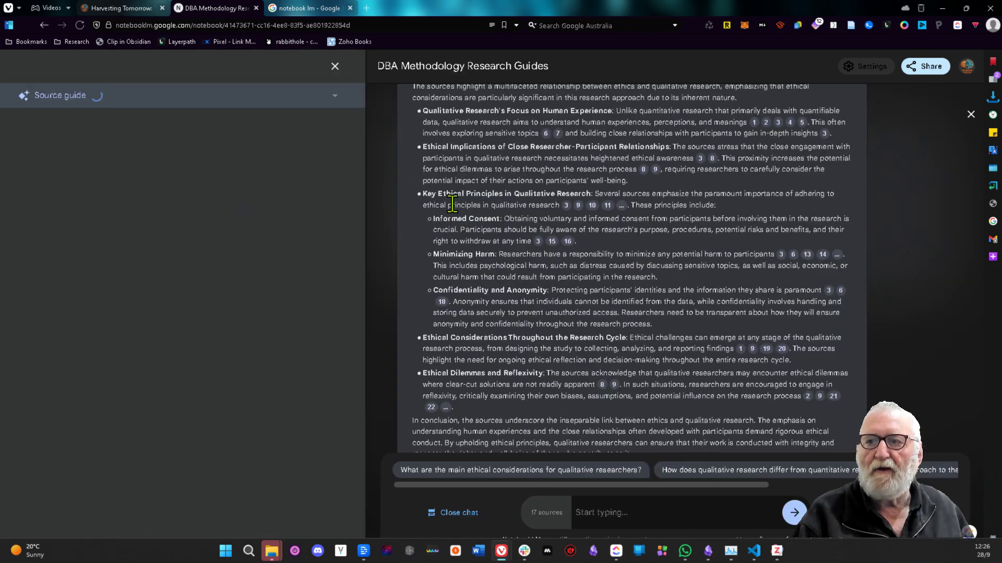
Step: Read the cited Hennink et al. - 2019 ethics passage in the source viewer, then close it
click(452, 205)
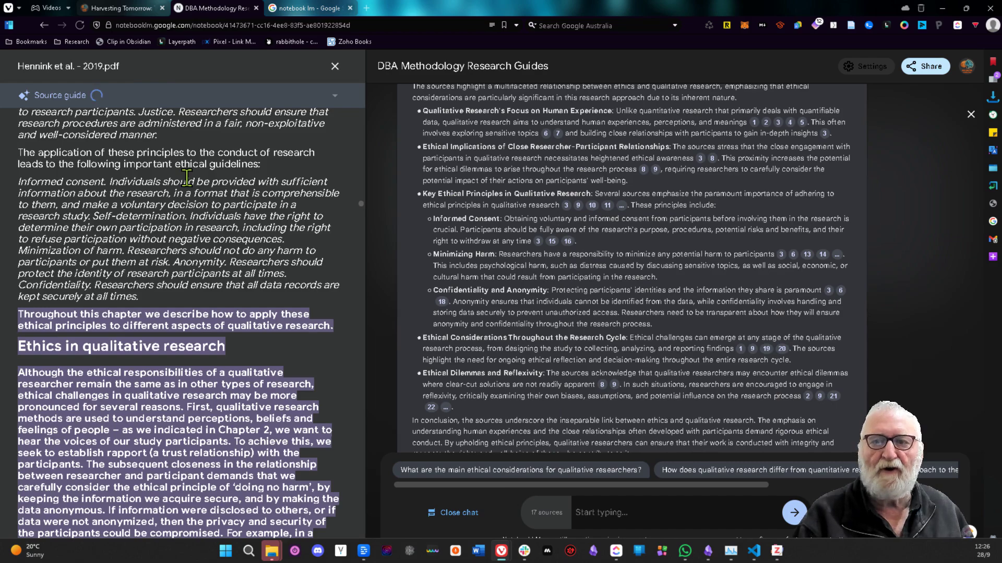
scroll(206, 392, down, 3)
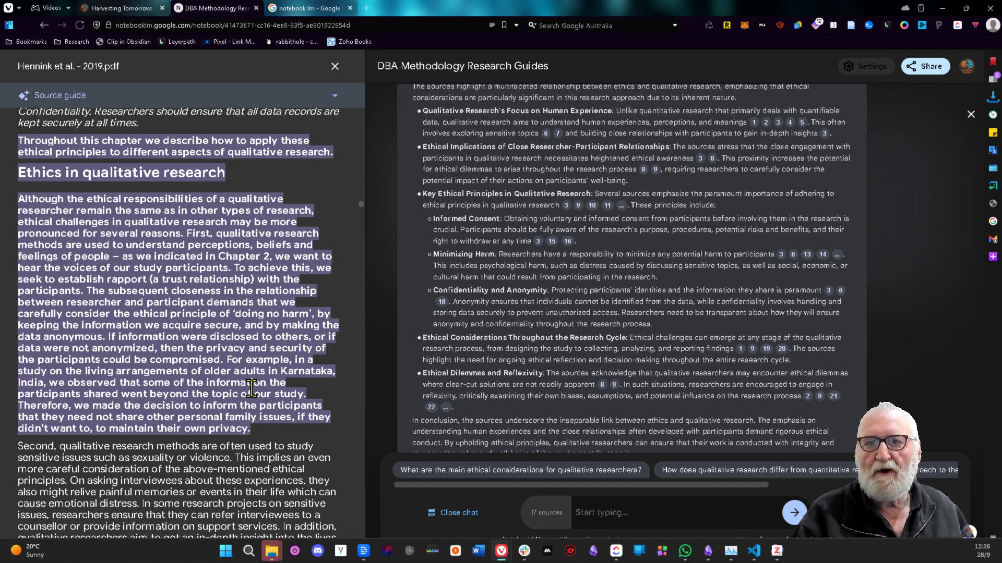
click(335, 67)
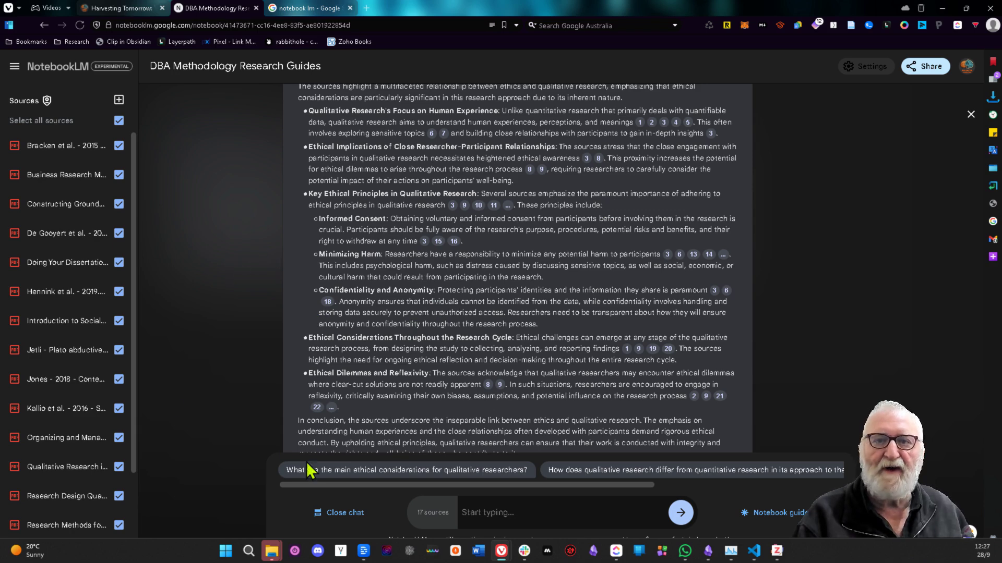
Step: Reopen the Video Demo notebook from home and show its guide with the 10:51 audio overview
click(63, 67)
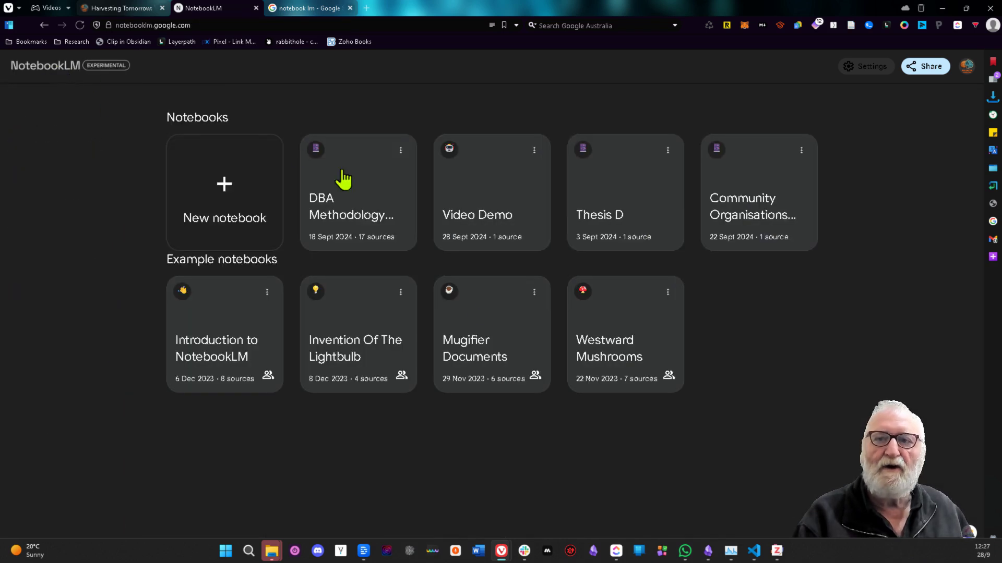
click(519, 228)
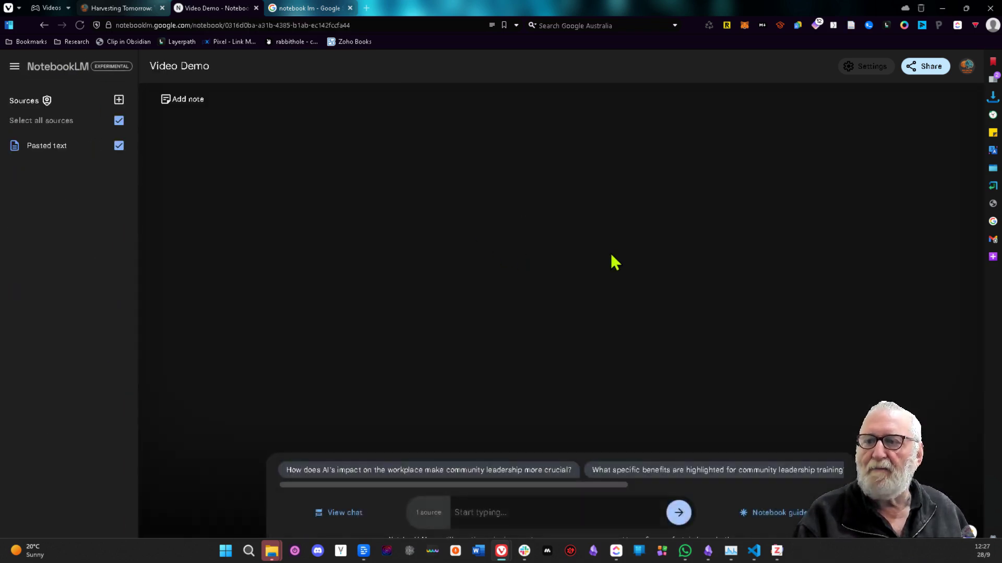
click(778, 513)
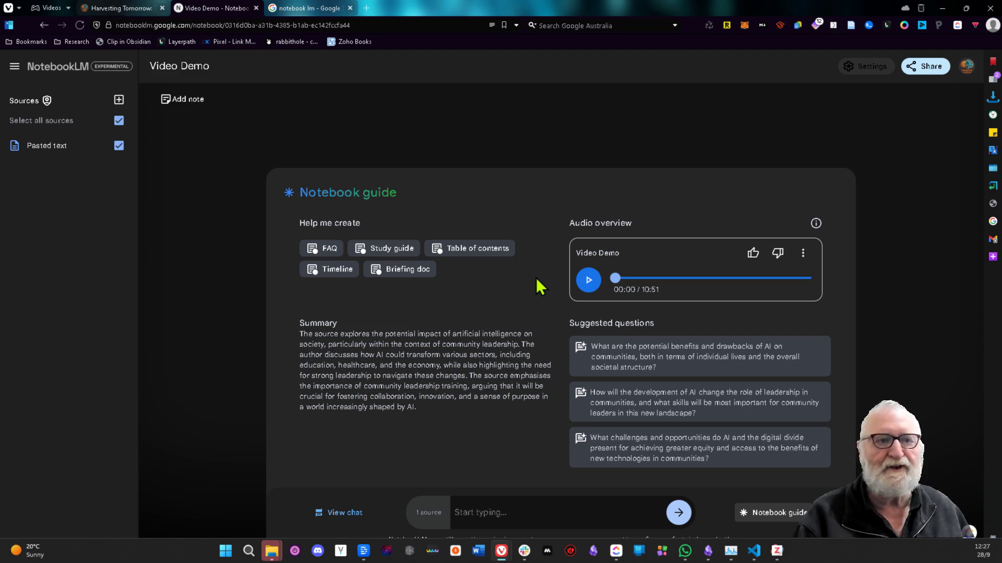
Step: Play the Video Demo audio overview
click(589, 282)
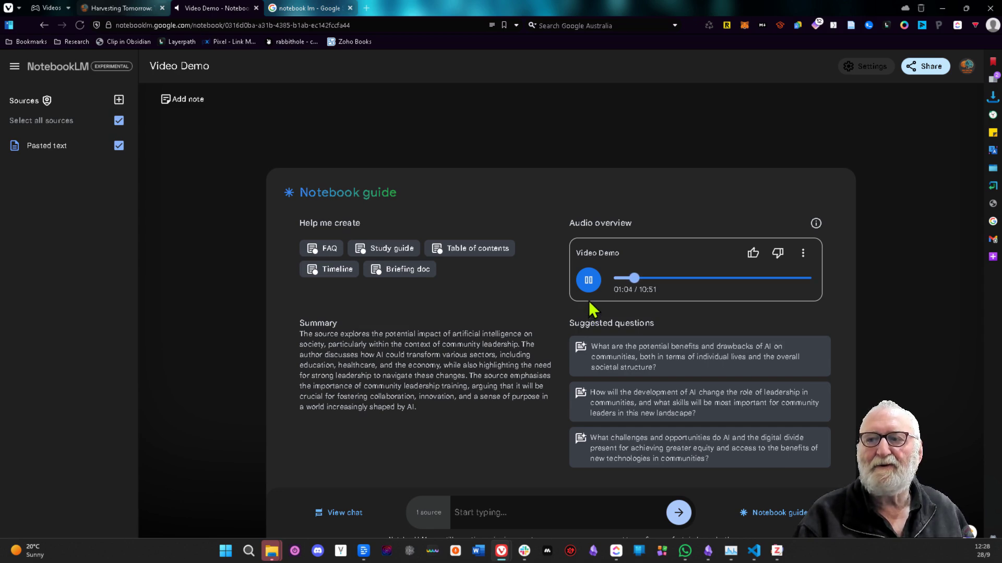
click(588, 281)
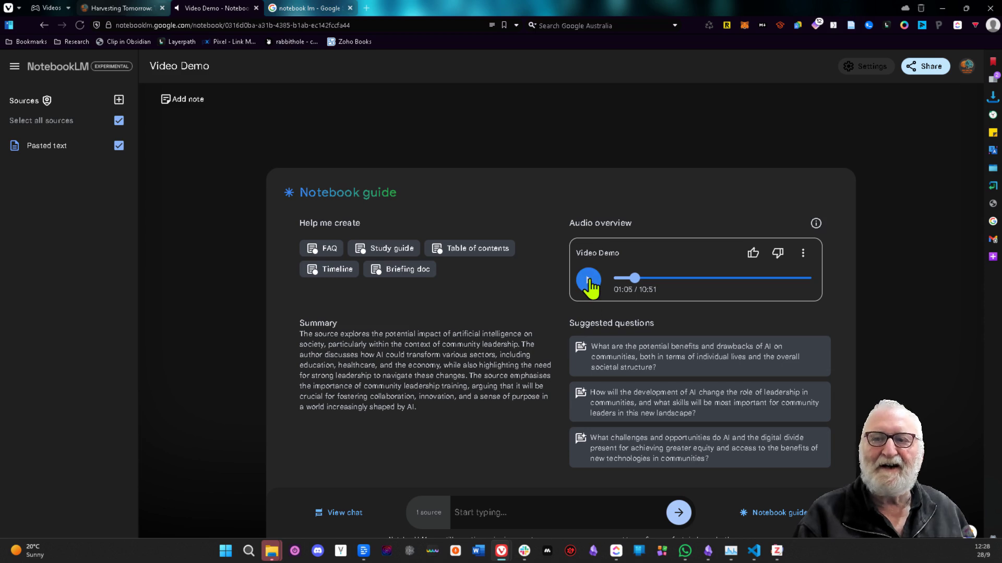